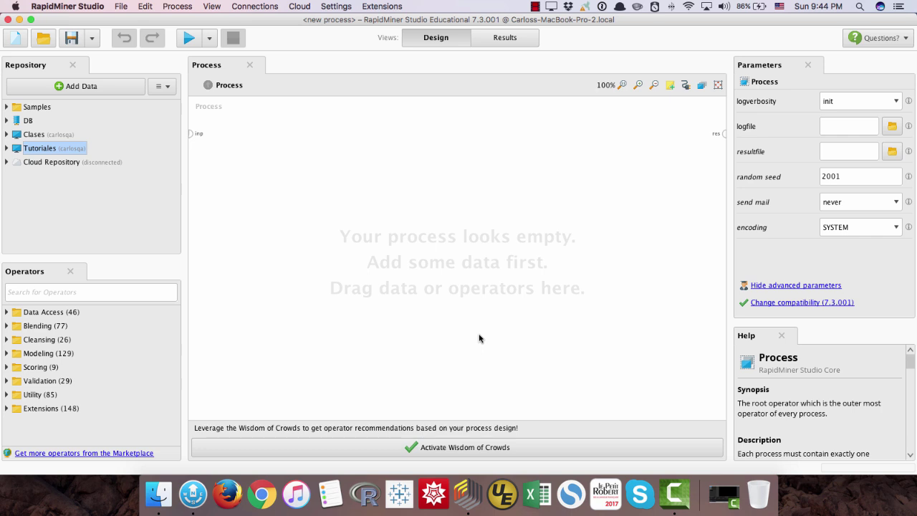
# - Add the BigDataset data from Tutoriales/Datos to the process with its output connected to the result, and run the process
pyautogui.click(7, 148)
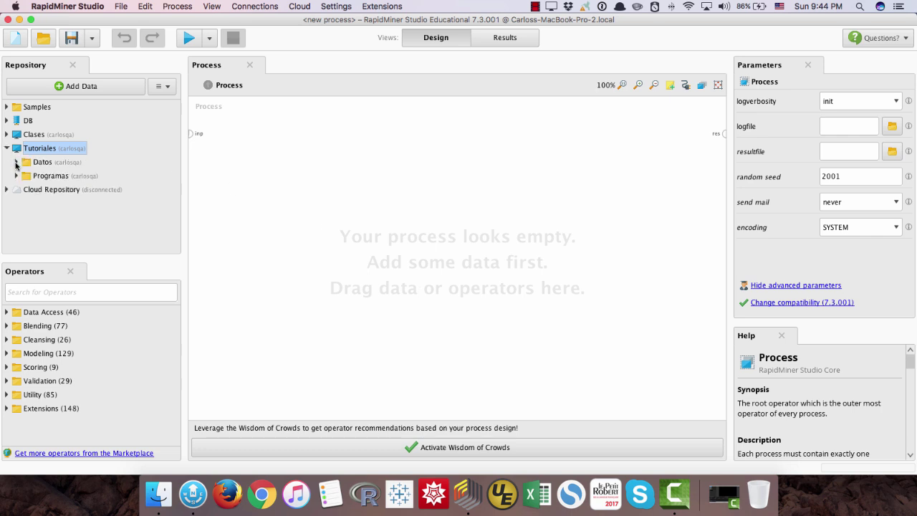
pyautogui.click(13, 164)
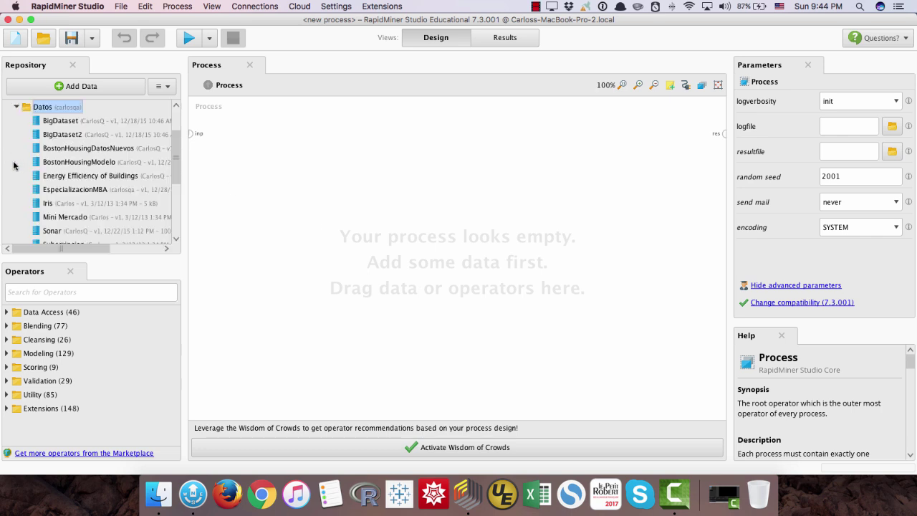
pyautogui.click(74, 123)
pyautogui.moveTo(74, 123); pyautogui.dragTo(723, 133)
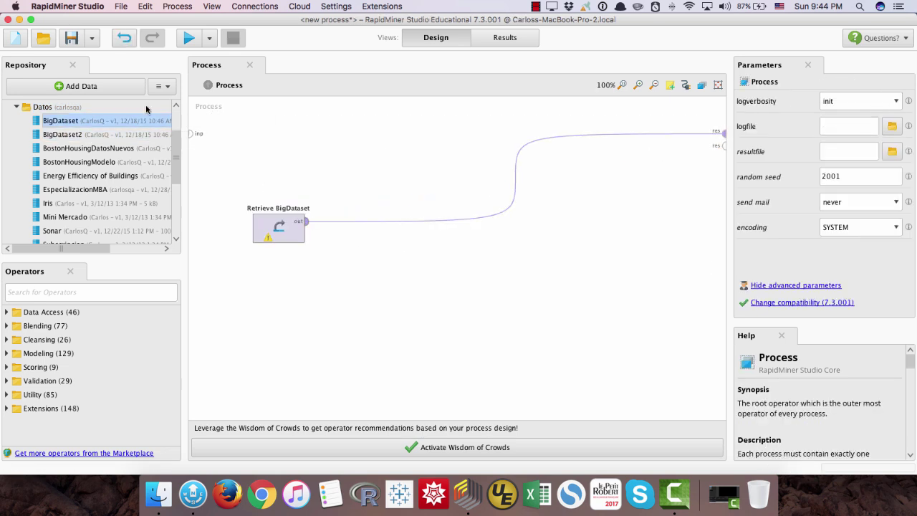
pyautogui.click(189, 37)
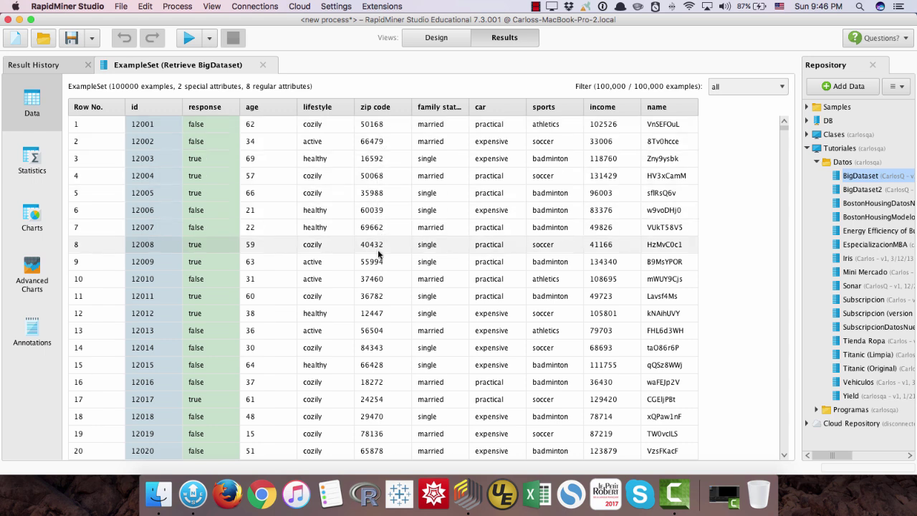
# - Find the Select Attributes operator and insert it between Retrieve BigDataset and the process result
pyautogui.click(435, 37)
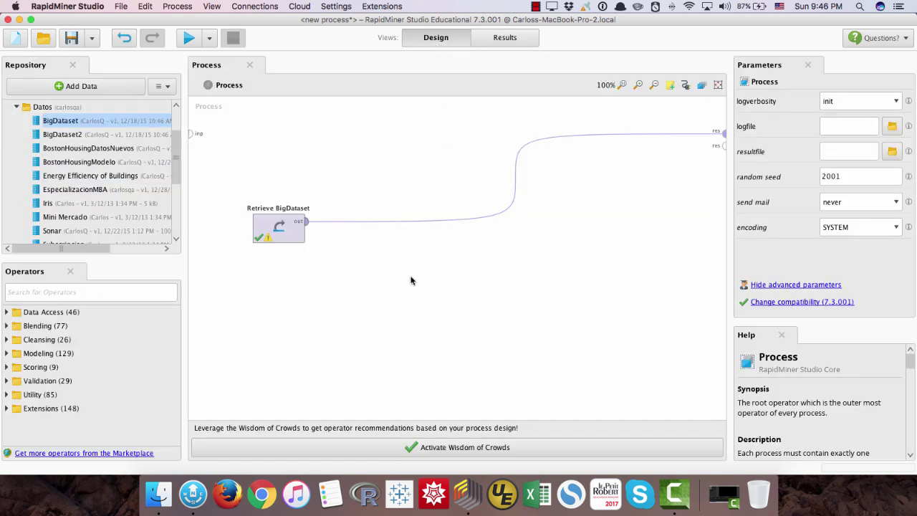
pyautogui.click(85, 290)
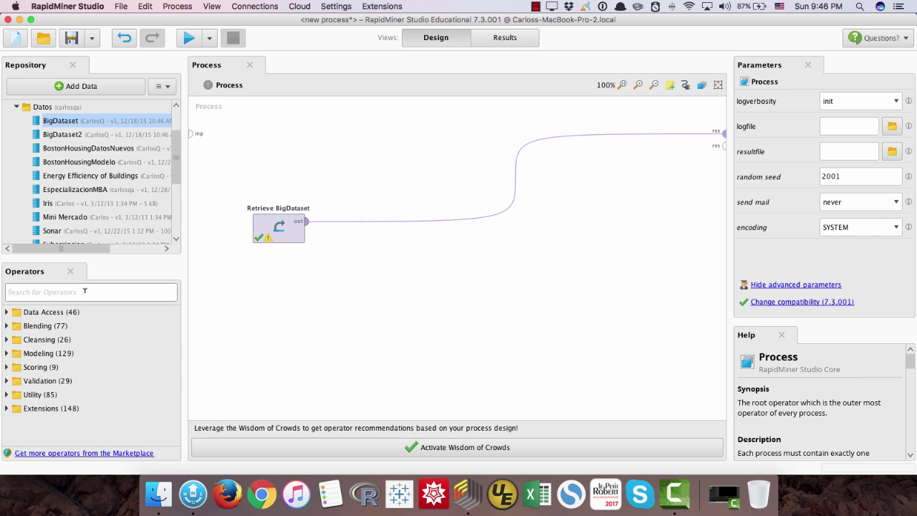
pyautogui.write('select ')
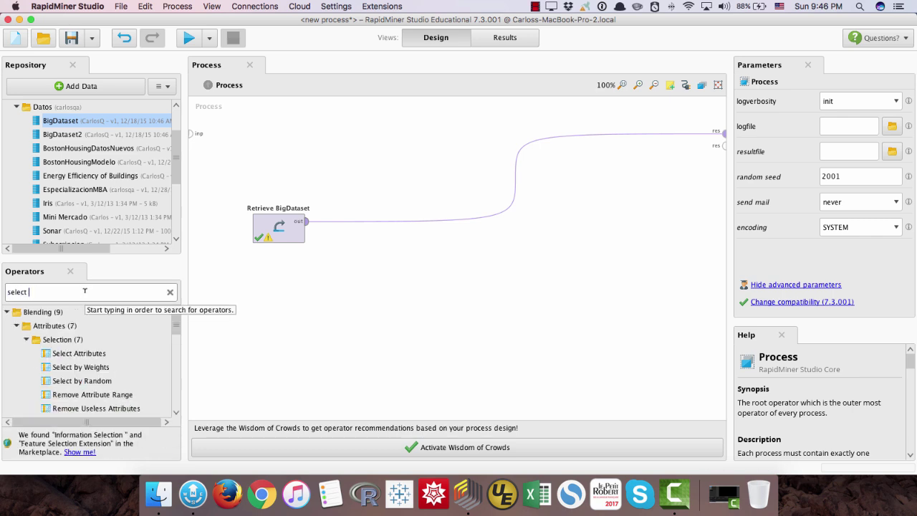
pyautogui.write('attributes')
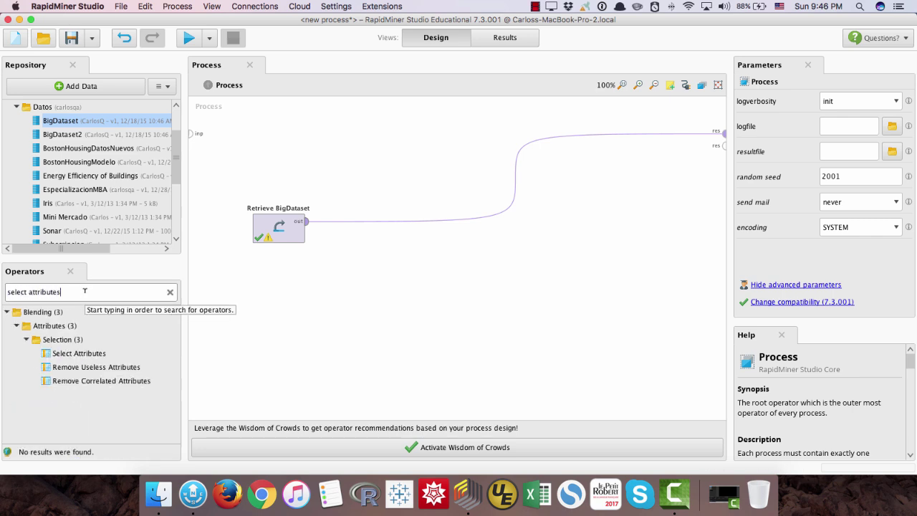
pyautogui.click(82, 353)
pyautogui.moveTo(83, 353); pyautogui.dragTo(399, 225)
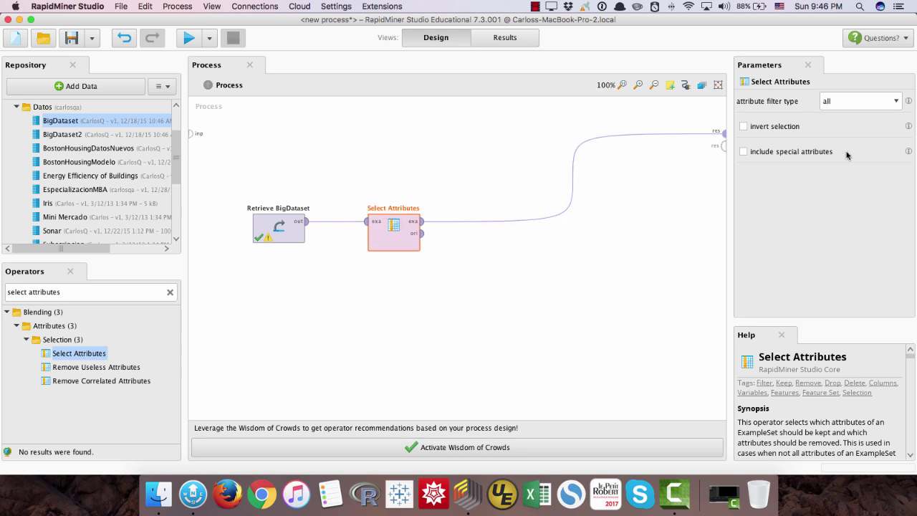
# - Set the Select Attributes filter type to single with the attribute name, and run the process
pyautogui.click(896, 102)
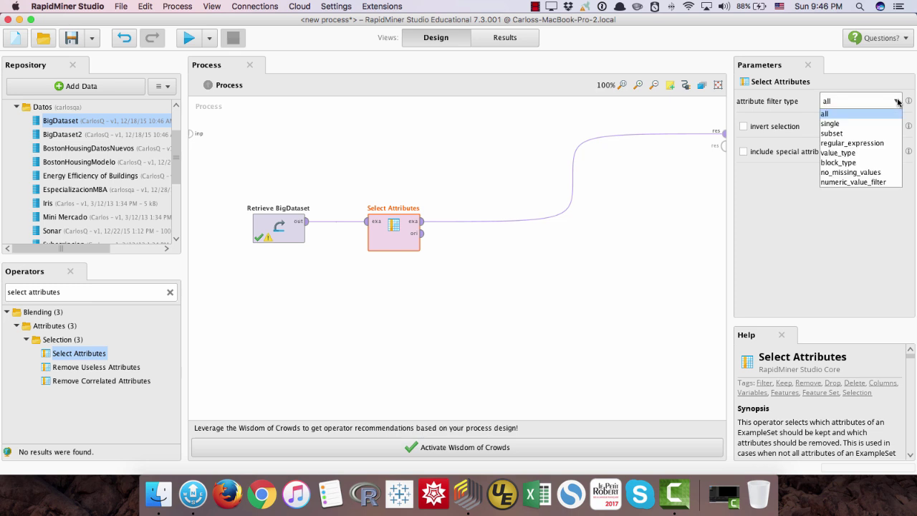
pyautogui.click(868, 124)
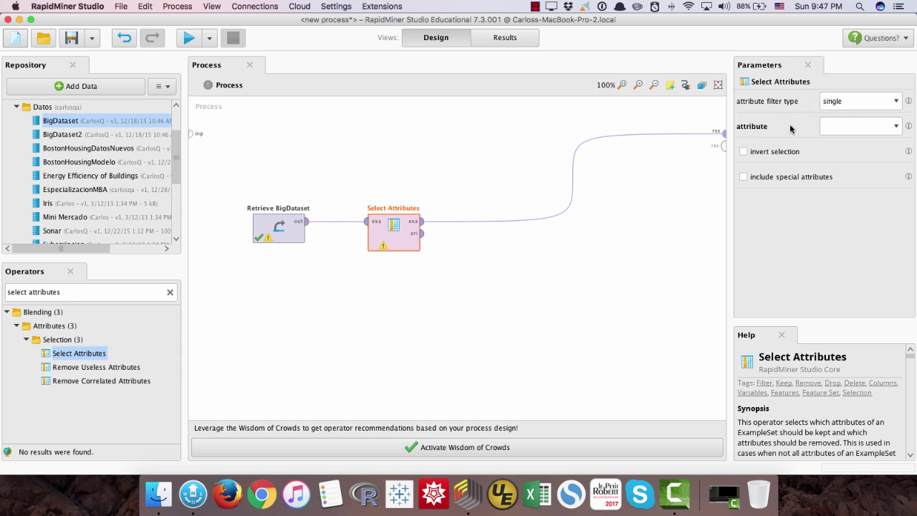
pyautogui.click(894, 126)
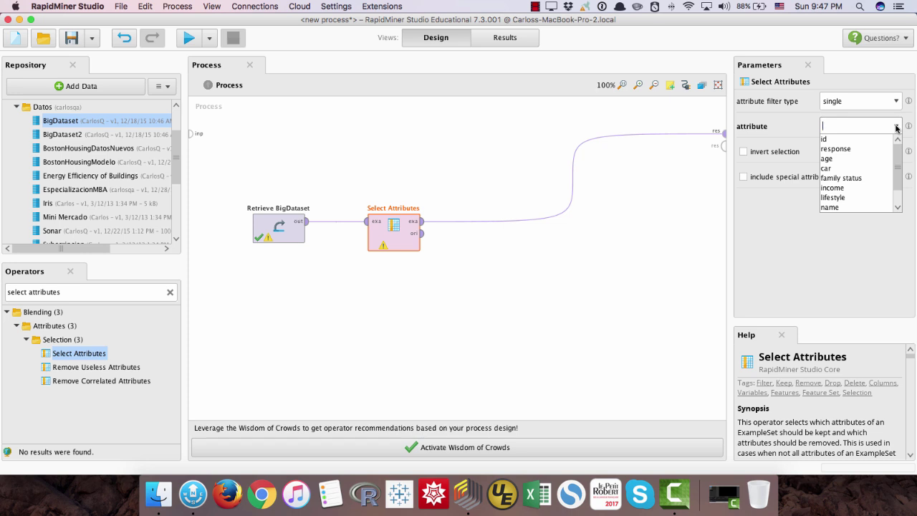
pyautogui.scroll(-2, 898, 179)
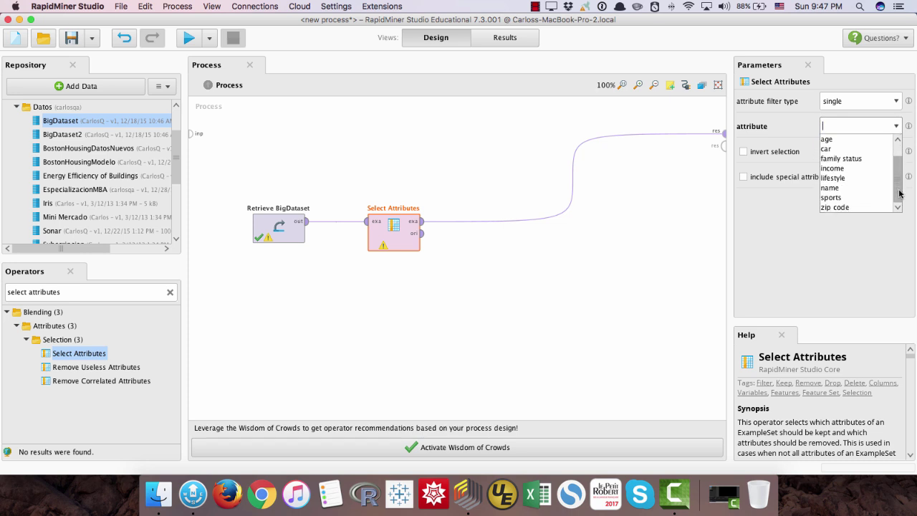
pyautogui.click(856, 188)
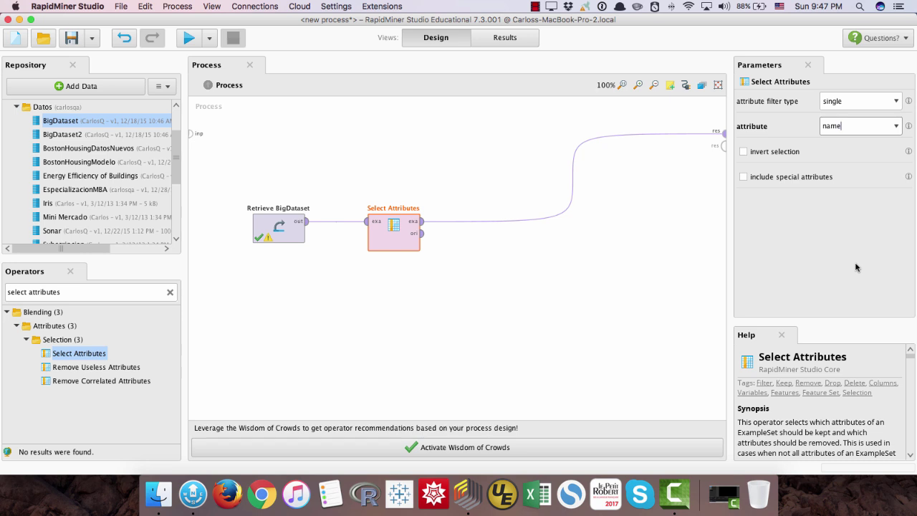
pyautogui.click(188, 38)
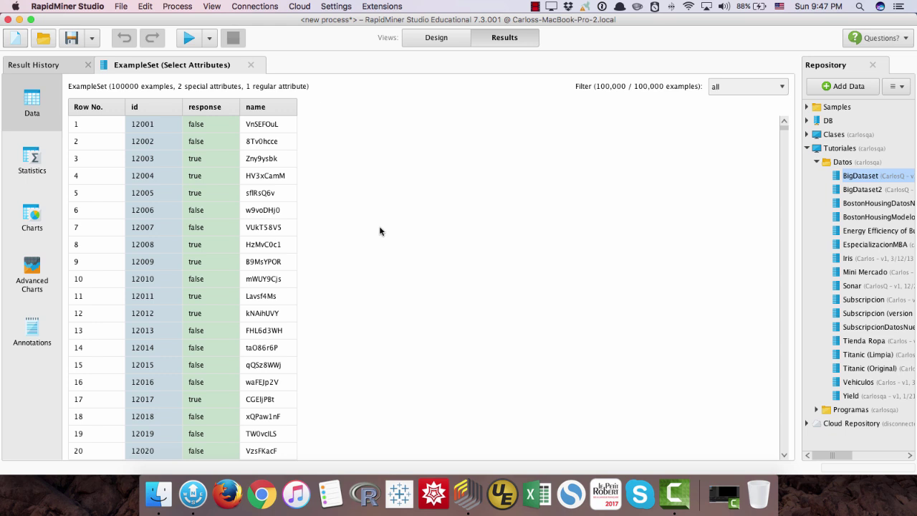
# - Turn on invert selection for the Select Attributes operator in the process design and rerun the process
pyautogui.click(436, 37)
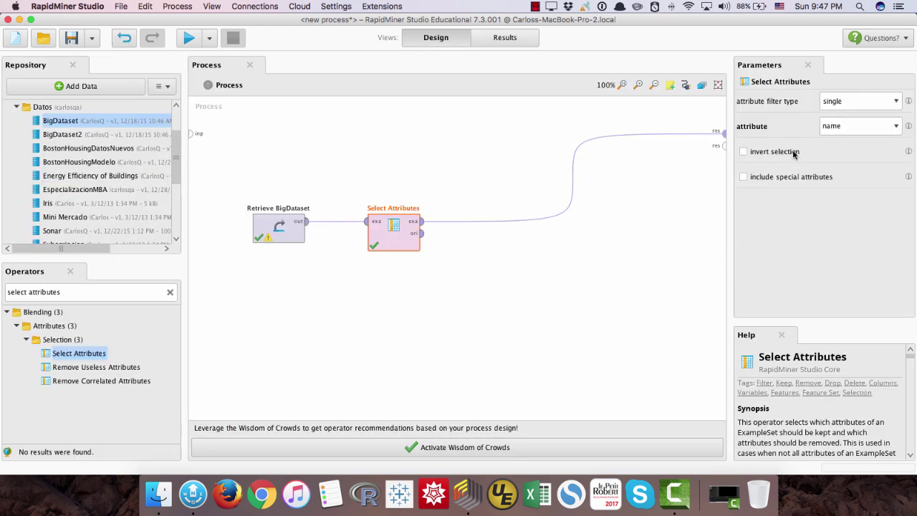
pyautogui.click(744, 152)
pyautogui.click(189, 39)
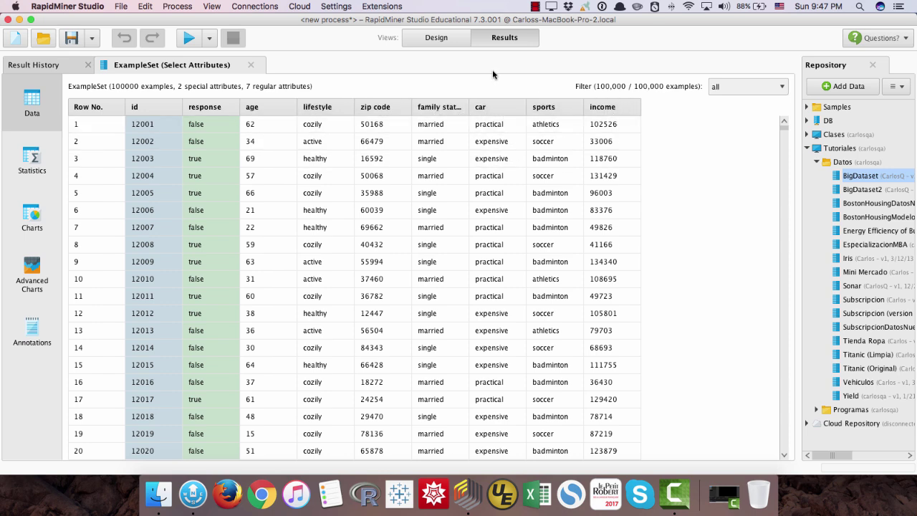
# - Set the Select Attributes filter type to subset with the attributes name and zip code, and run the process
pyautogui.click(432, 37)
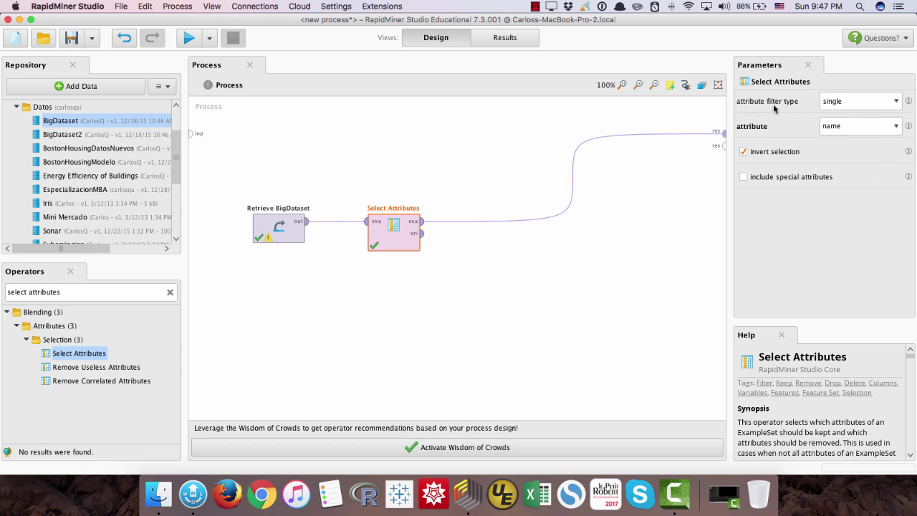
pyautogui.click(895, 101)
pyautogui.click(859, 132)
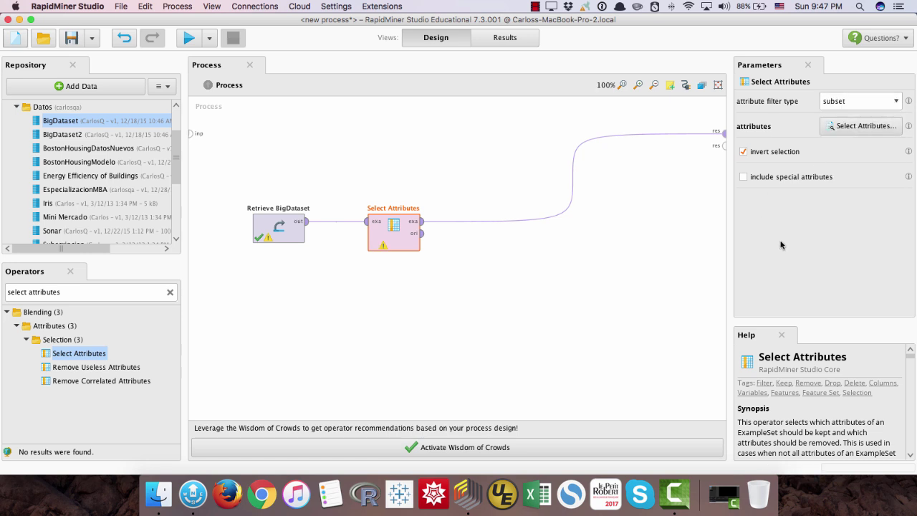
pyautogui.click(875, 125)
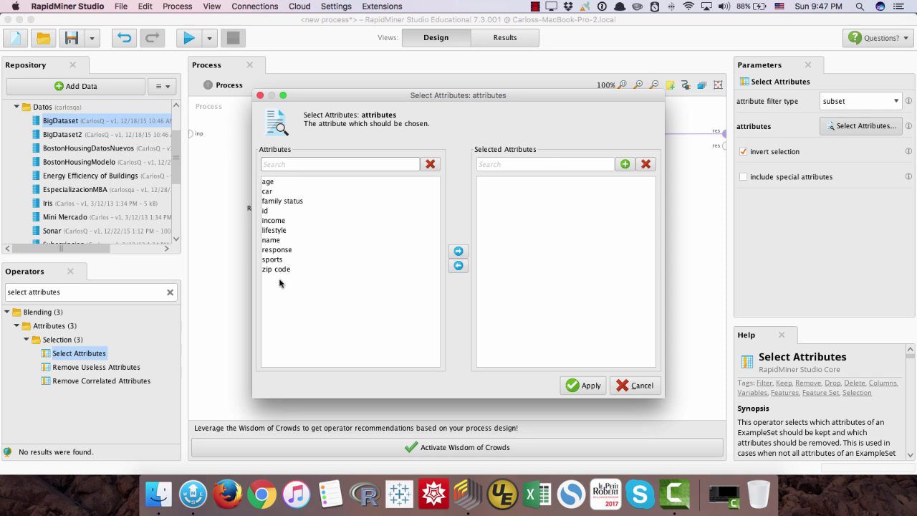
pyautogui.click(278, 239)
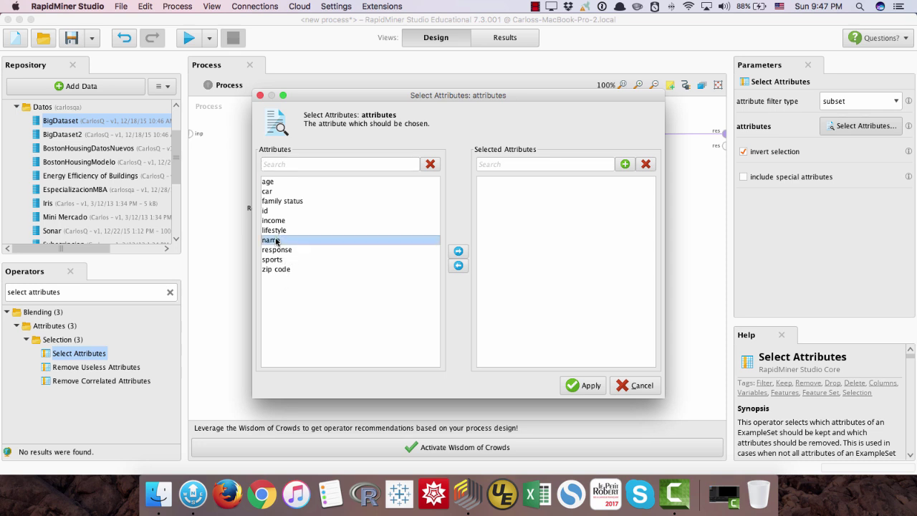
pyautogui.click(458, 250)
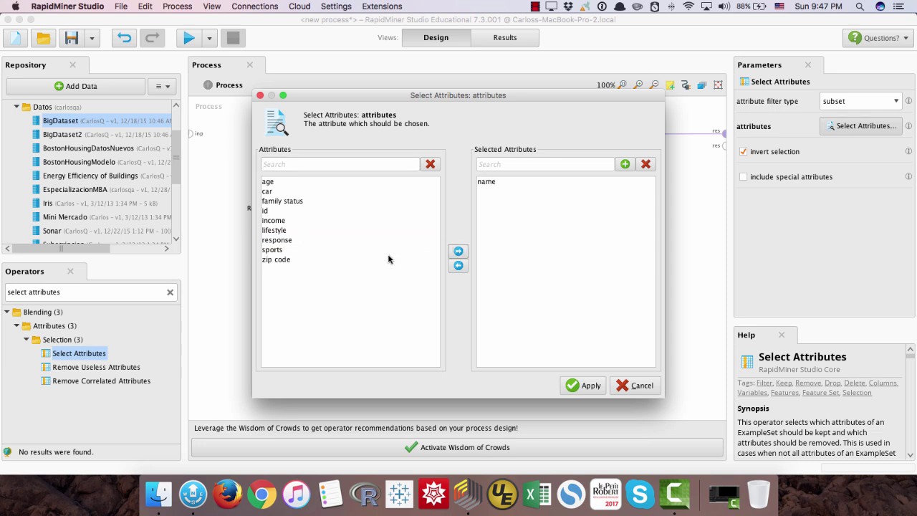
pyautogui.click(279, 261)
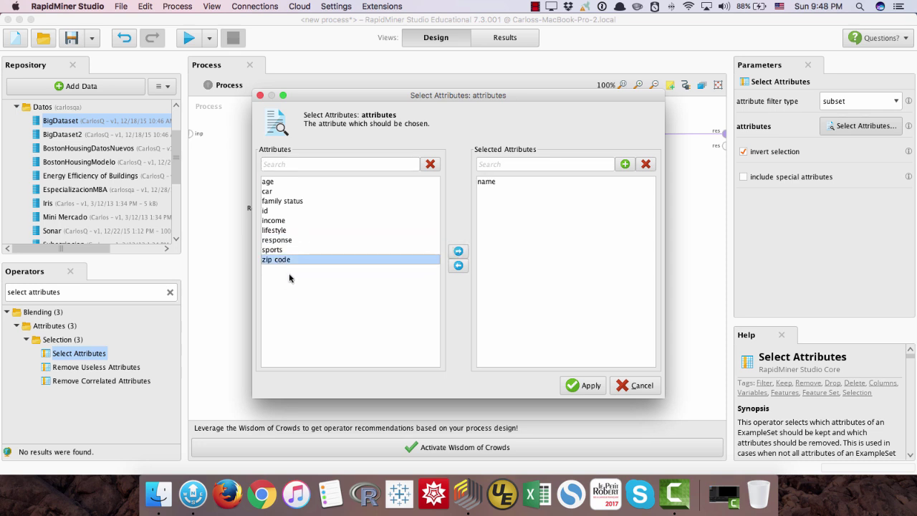
pyautogui.click(458, 251)
pyautogui.click(588, 386)
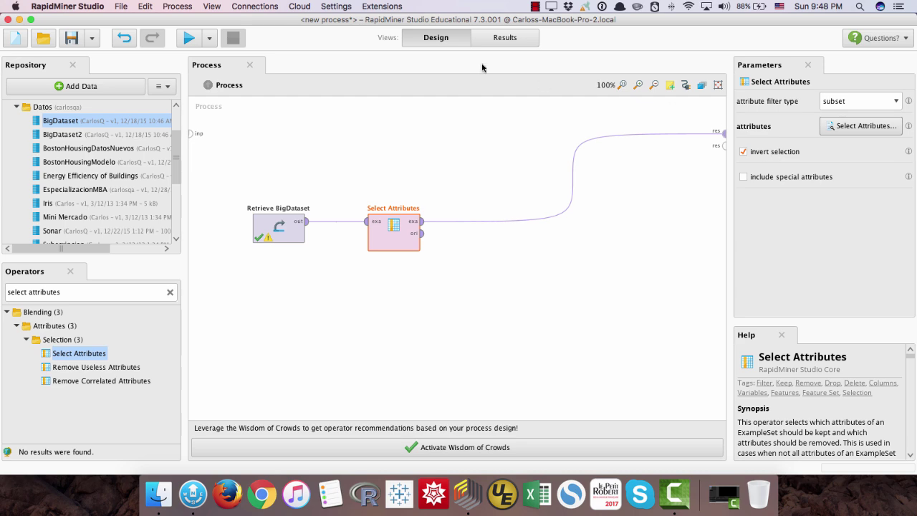
pyautogui.click(189, 38)
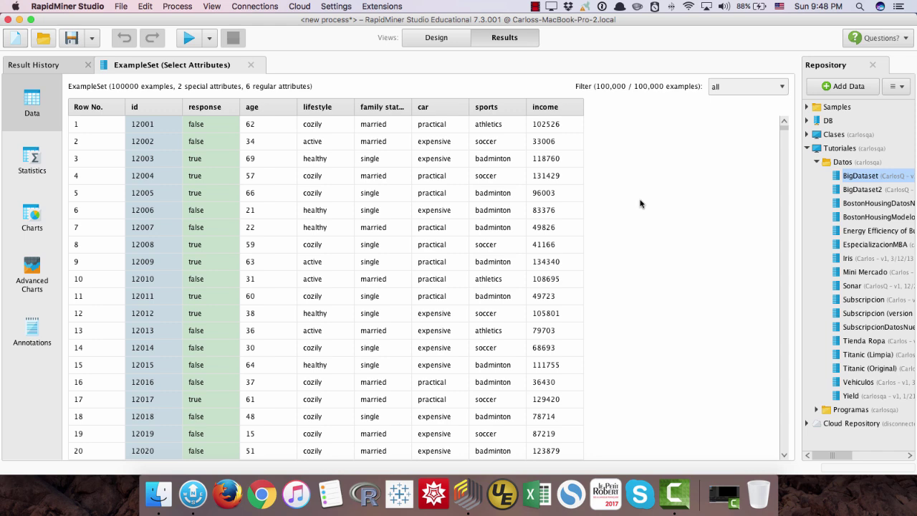
# - Move Select Attributes closer to Retrieve BigDataset and insert a Generate Attributes operator between it and the process result
pyautogui.click(438, 39)
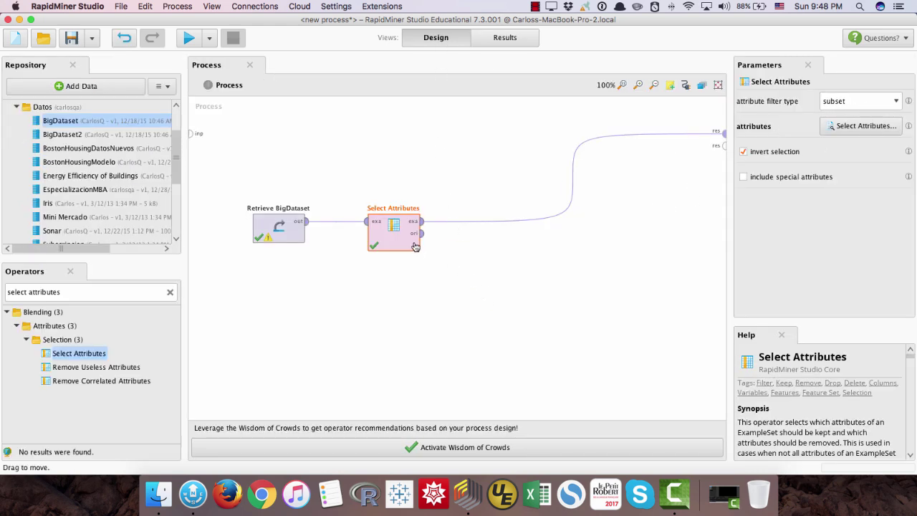
pyautogui.moveTo(387, 237); pyautogui.dragTo(372, 236)
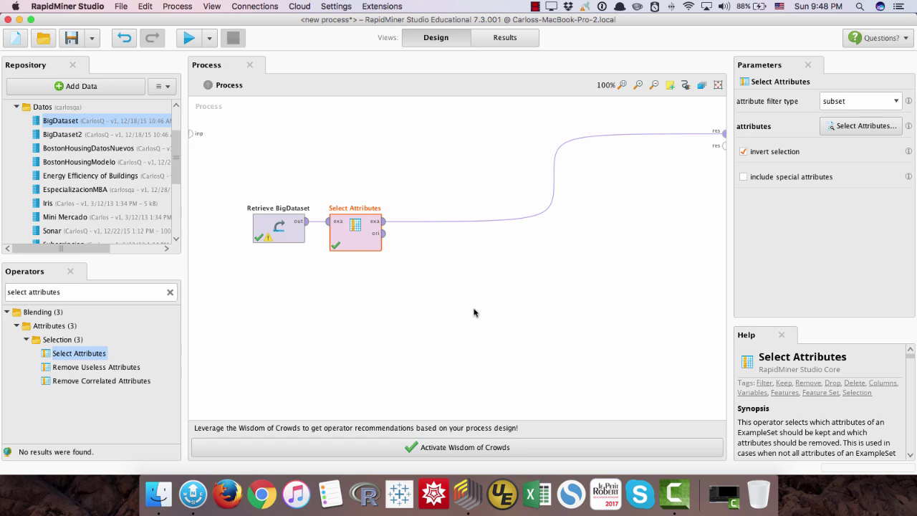
pyautogui.click(86, 292)
pyautogui.write('ge')
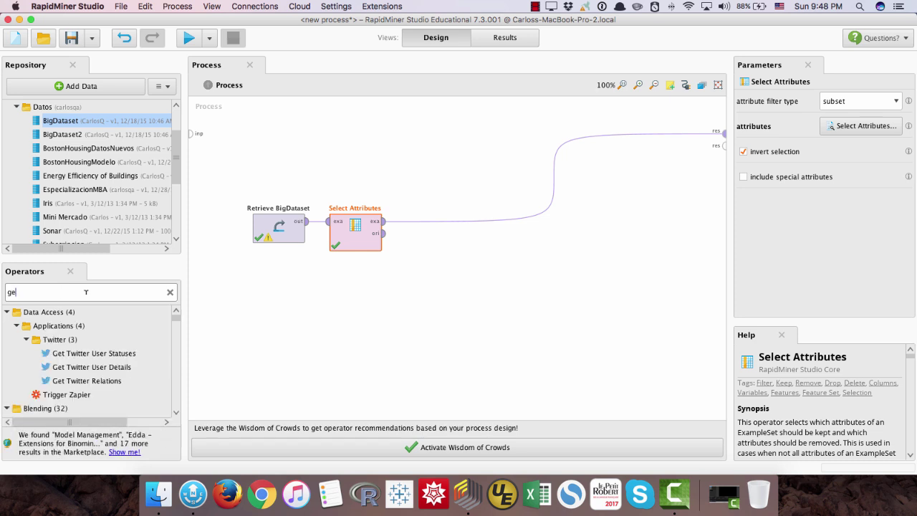
pyautogui.write('nerate')
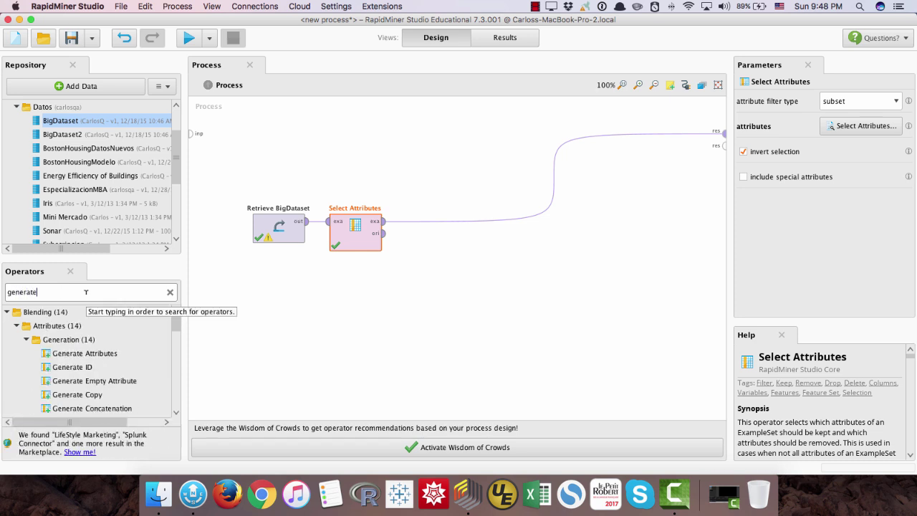
pyautogui.write(' attr')
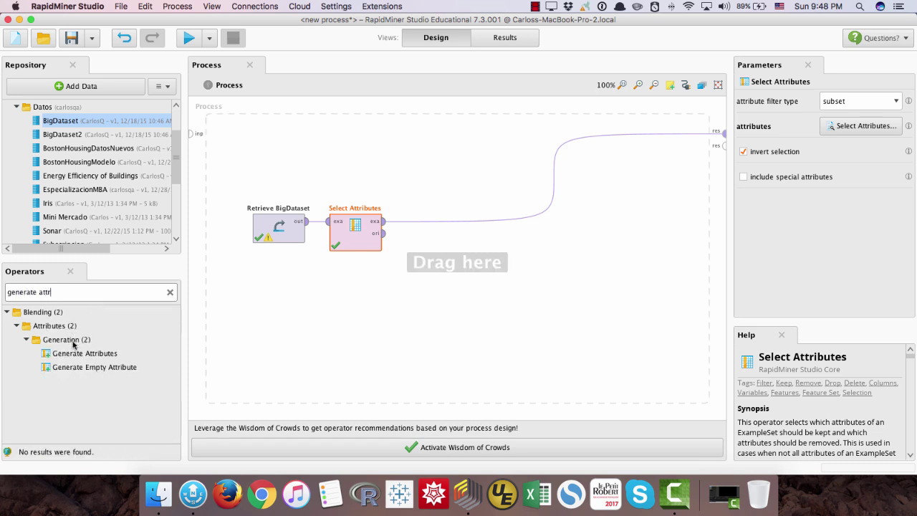
pyautogui.moveTo(84, 353); pyautogui.dragTo(448, 232)
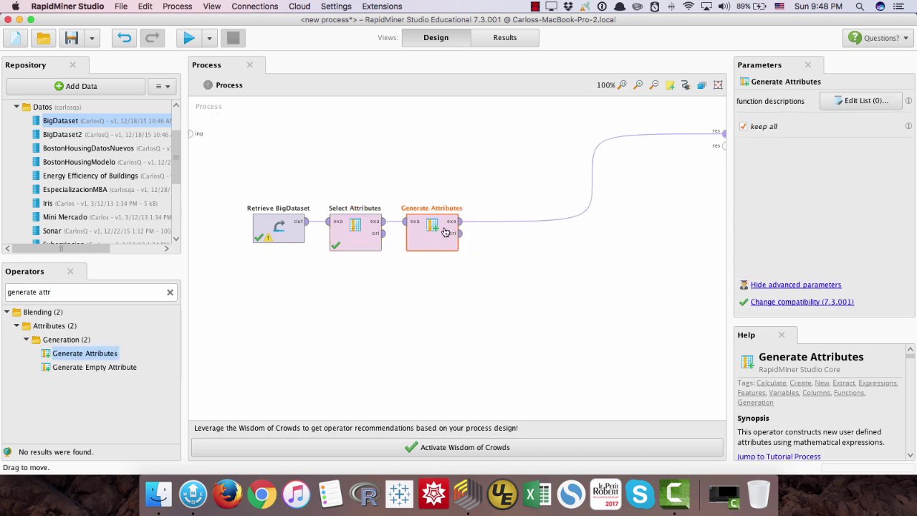
# - Add a function description named age2 to the Generate Attributes operator and open its expression editor
pyautogui.click(850, 102)
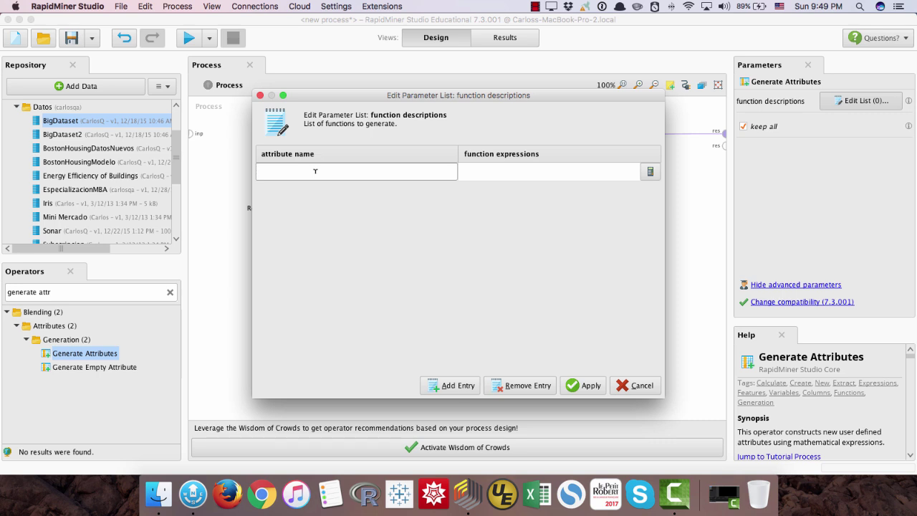
pyautogui.write('age2')
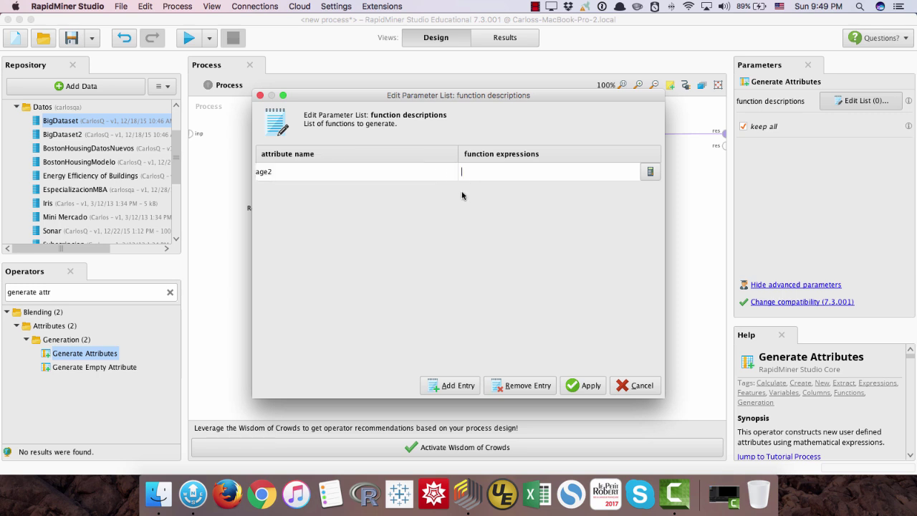
pyautogui.click(474, 175)
pyautogui.doubleClick(479, 170)
pyautogui.click(651, 173)
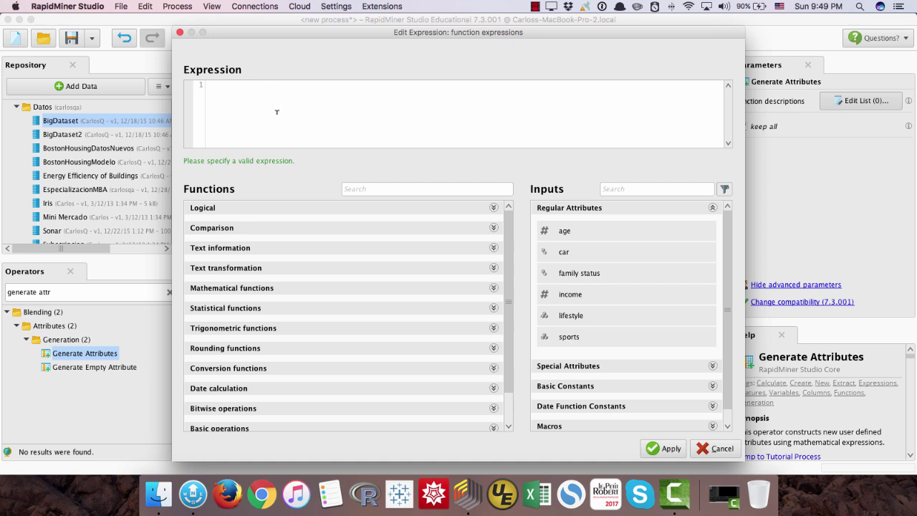
pyautogui.write('age')
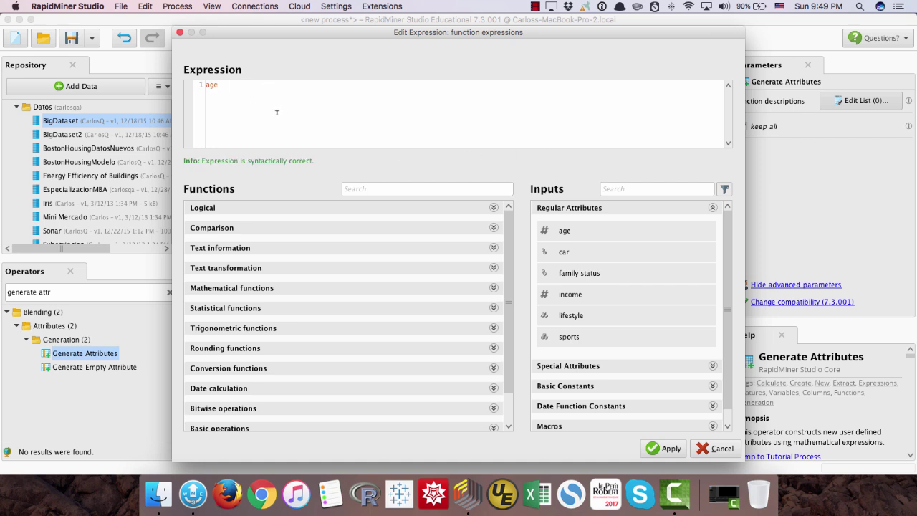
pyautogui.press('BackSpace')
pyautogui.press('BackSpace')
pyautogui.press('BackSpace')
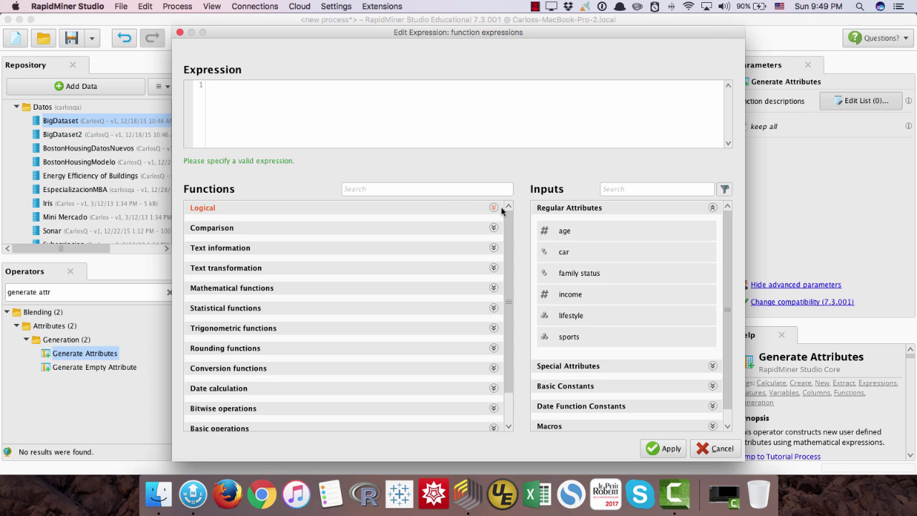
# - Build the expression age*age for age2 from the age input attribute and apply it to the operator's function list
pyautogui.doubleClick(574, 233)
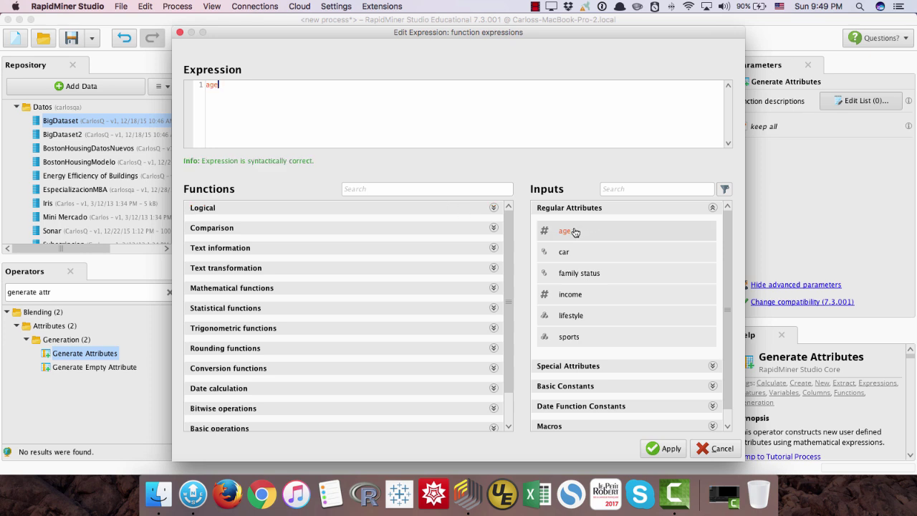
pyautogui.write('*')
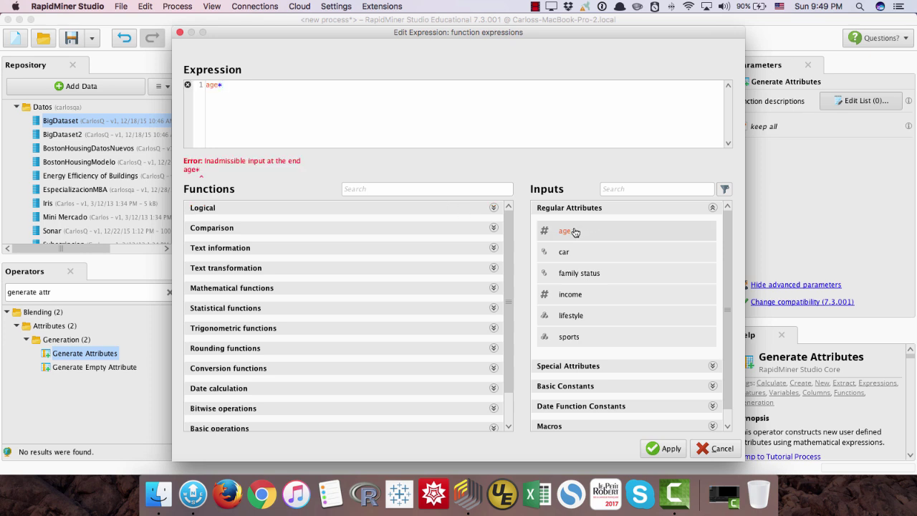
pyautogui.doubleClick(575, 232)
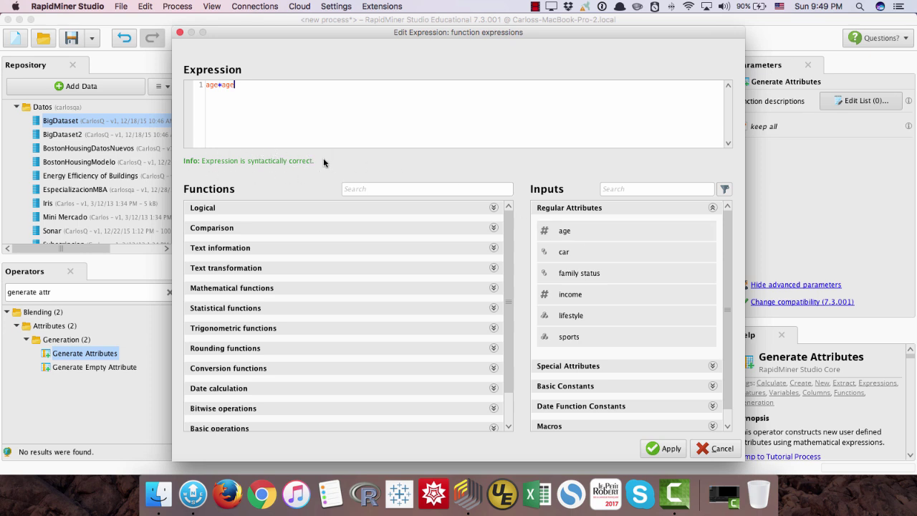
pyautogui.click(670, 448)
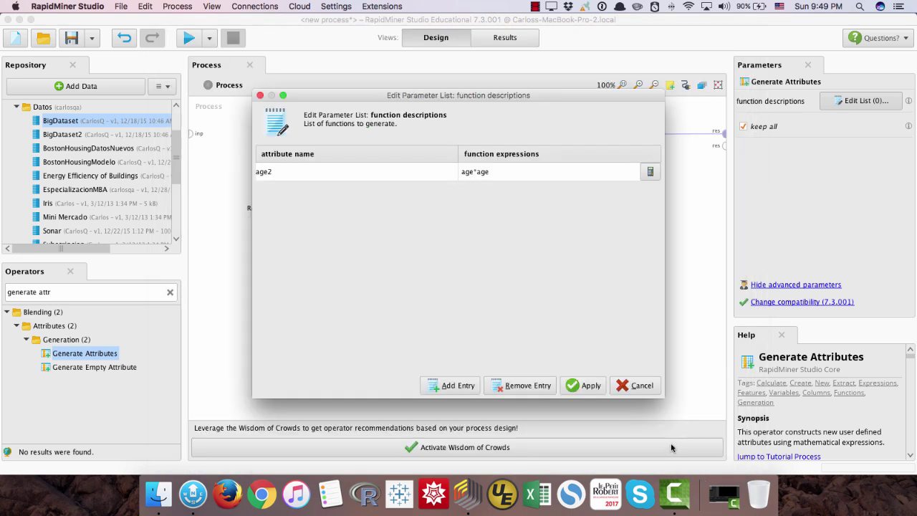
pyautogui.click(588, 387)
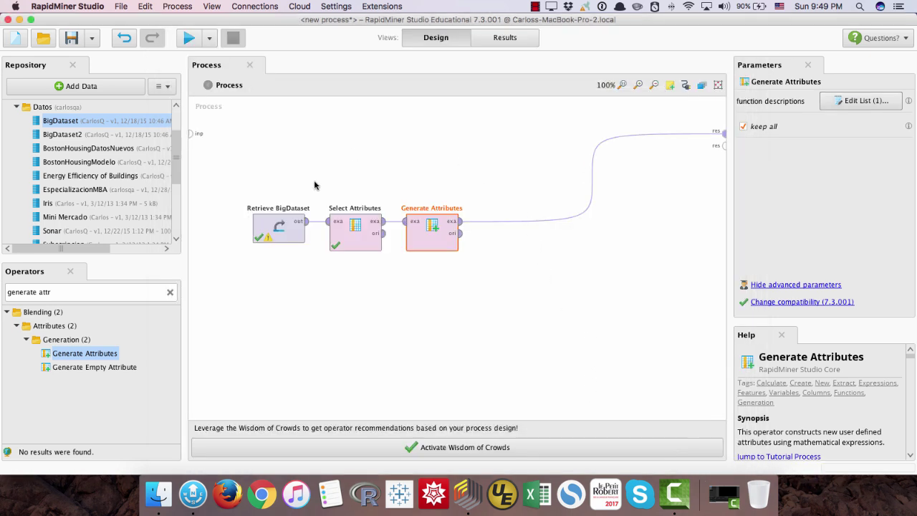
# - Set a breakpoint after Retrieve BigDataset and another after Select Attributes
pyautogui.rightClick(279, 228)
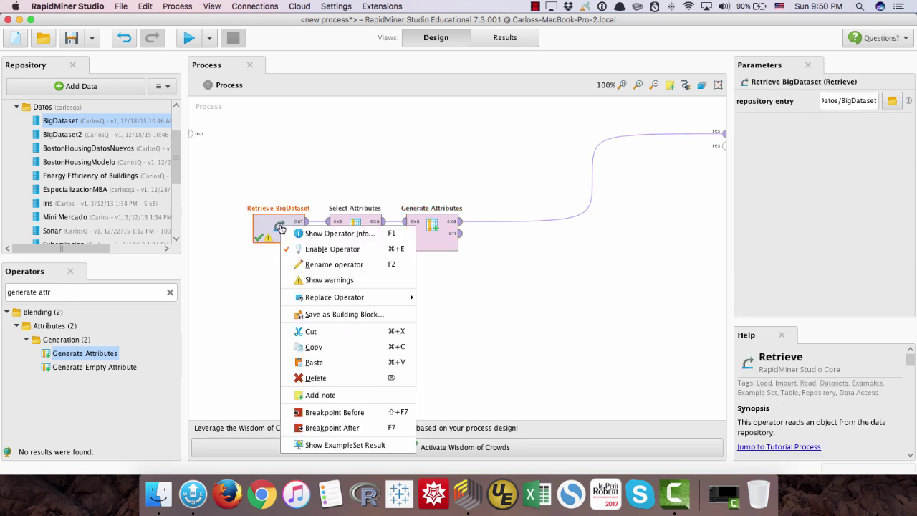
pyautogui.click(335, 427)
pyautogui.rightClick(363, 226)
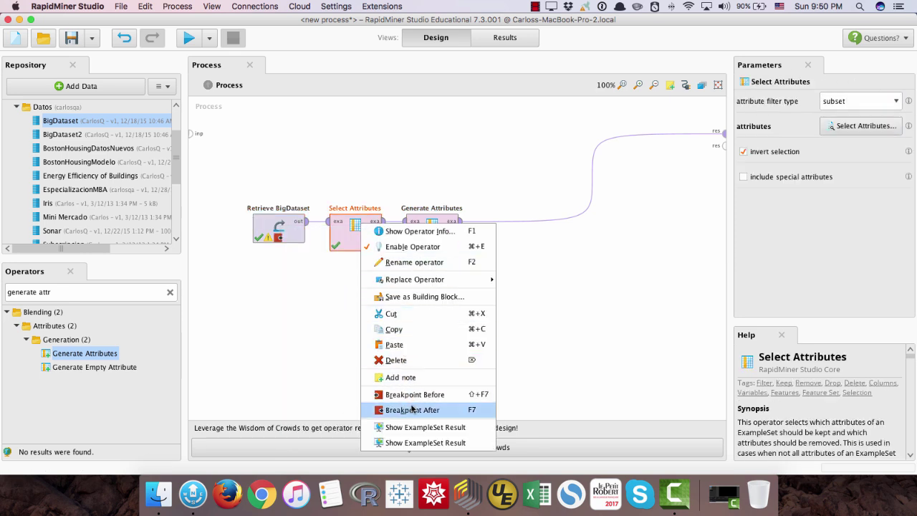
pyautogui.click(399, 409)
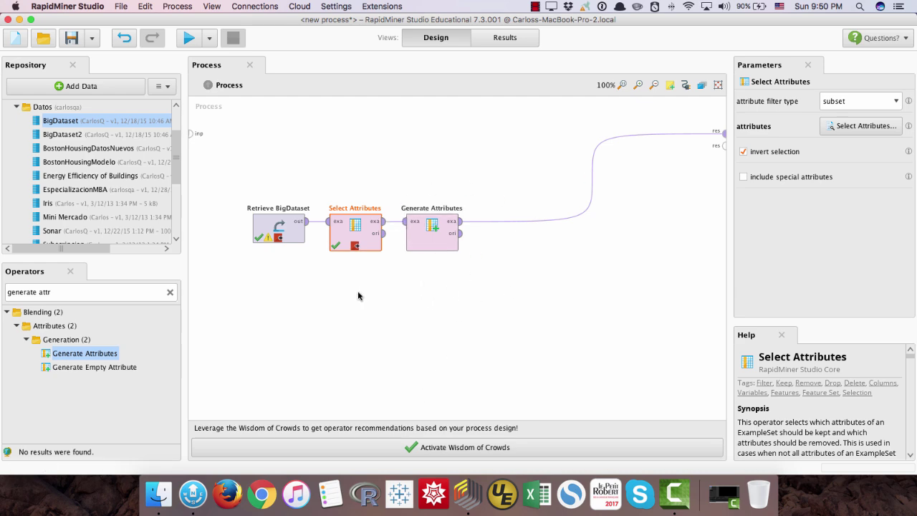
# - Run the process, resuming from each breakpoint, and examine the data through to the generated age2 attribute
pyautogui.click(189, 40)
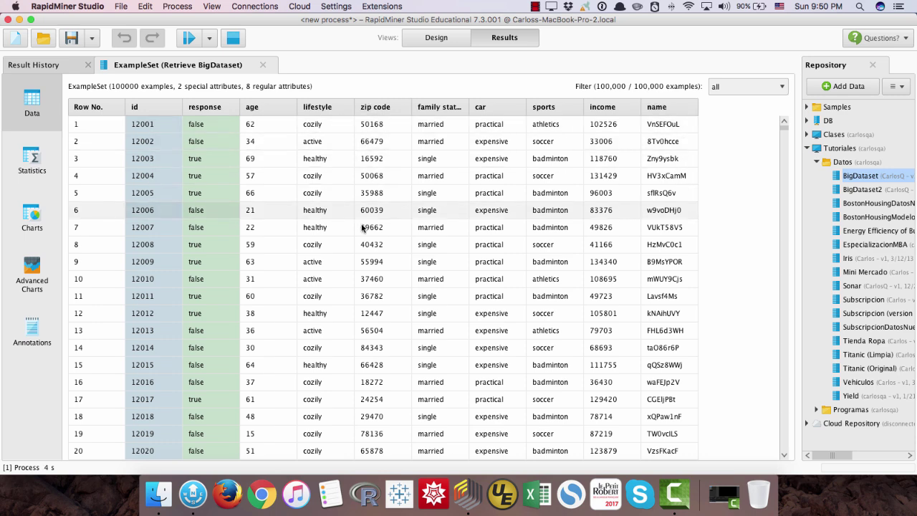
pyautogui.click(437, 38)
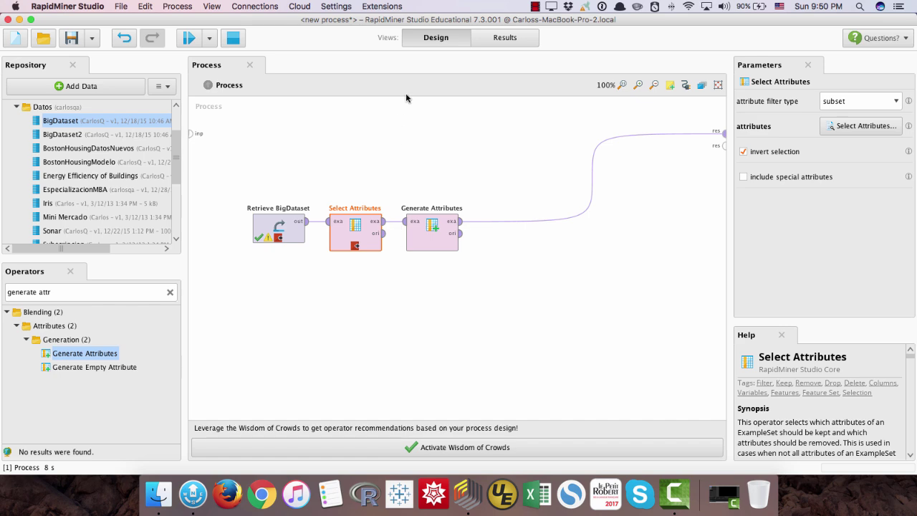
pyautogui.click(189, 39)
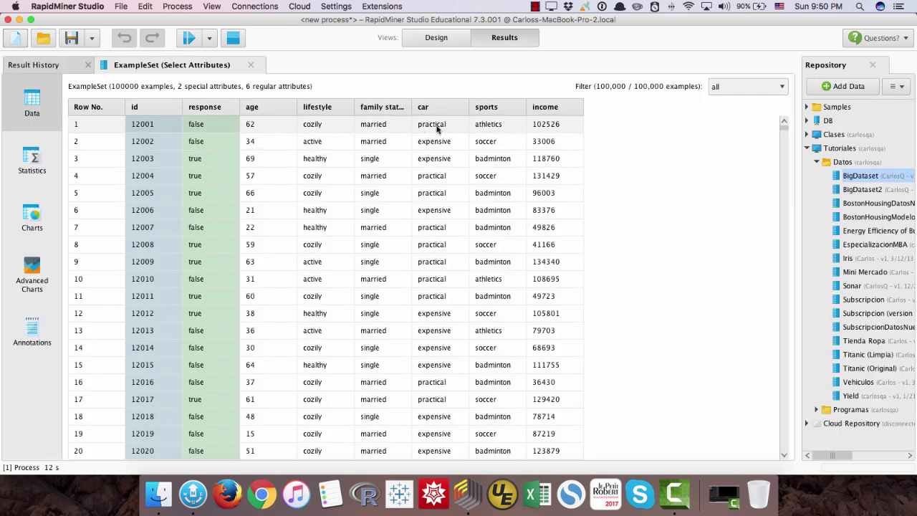
pyautogui.click(436, 37)
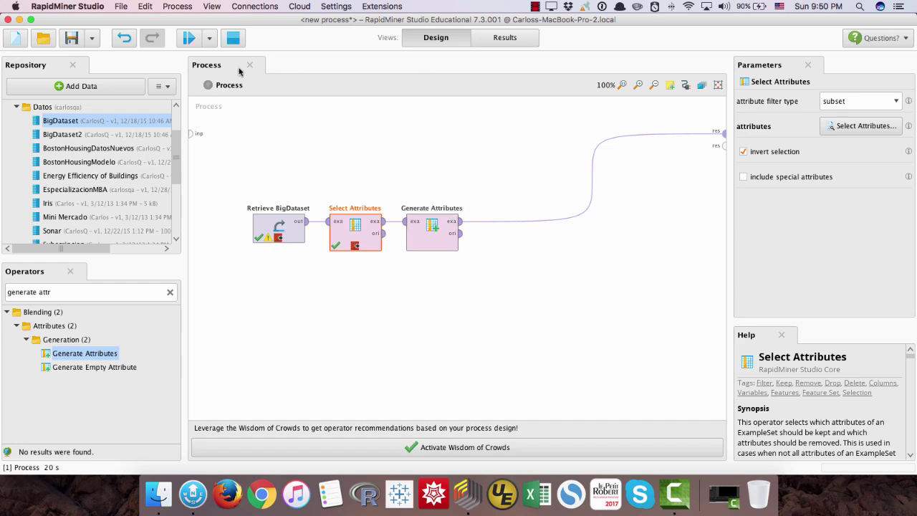
pyautogui.click(188, 38)
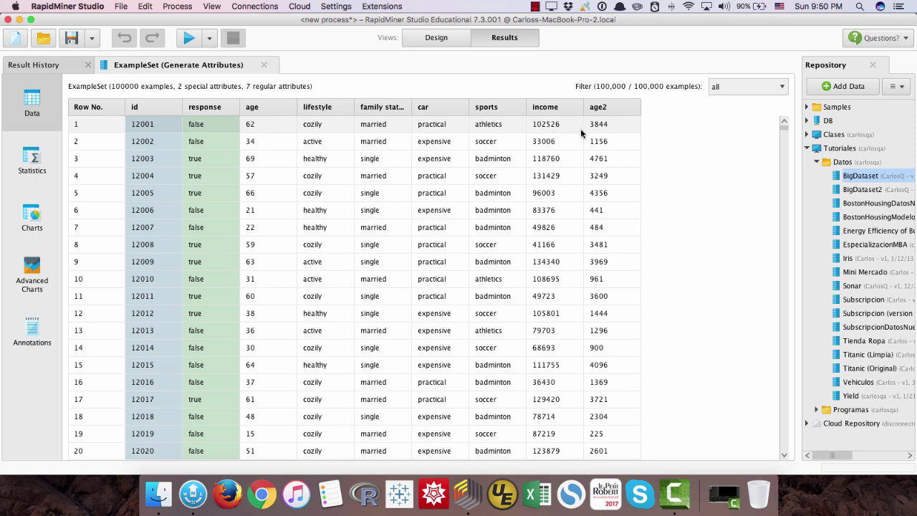
pyautogui.scroll(-1, 588, 135)
pyautogui.scroll(1, 600, 134)
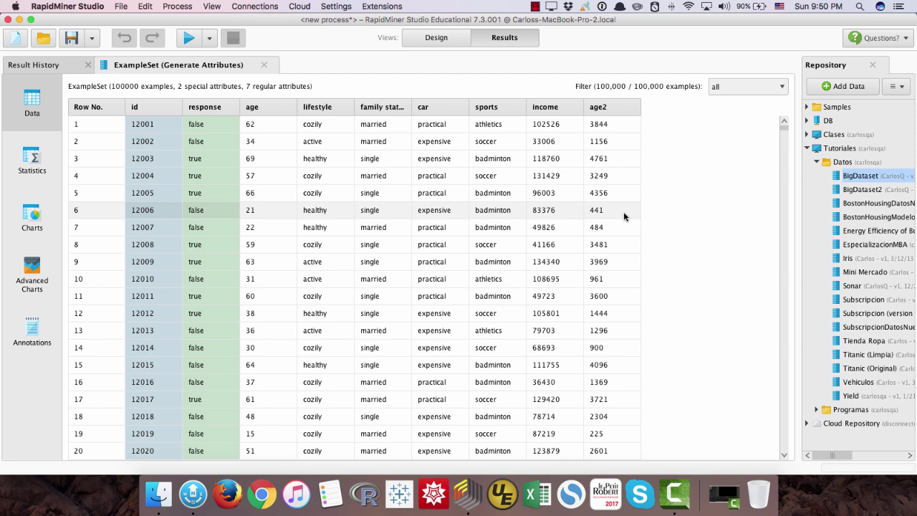
# - Rerun the process to review the data at the breakpoint after Retrieve BigDataset, and return to the process design
pyautogui.click(434, 40)
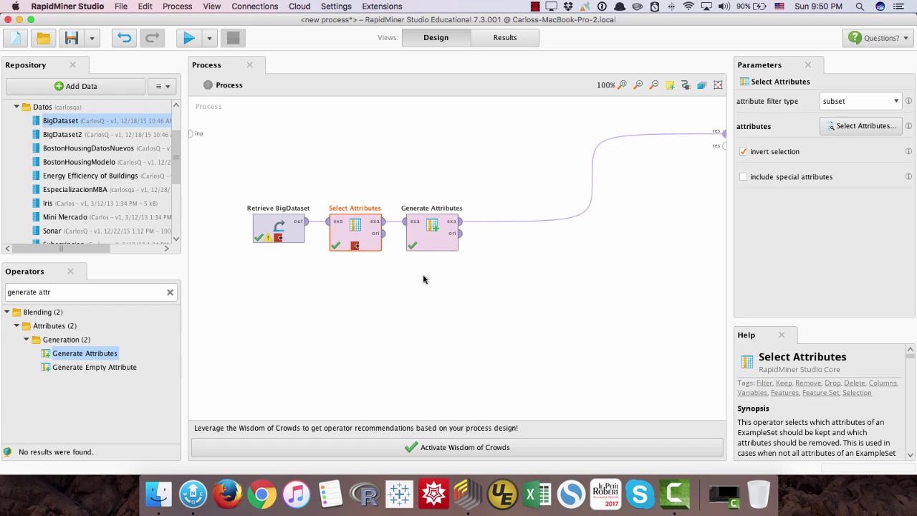
pyautogui.click(190, 40)
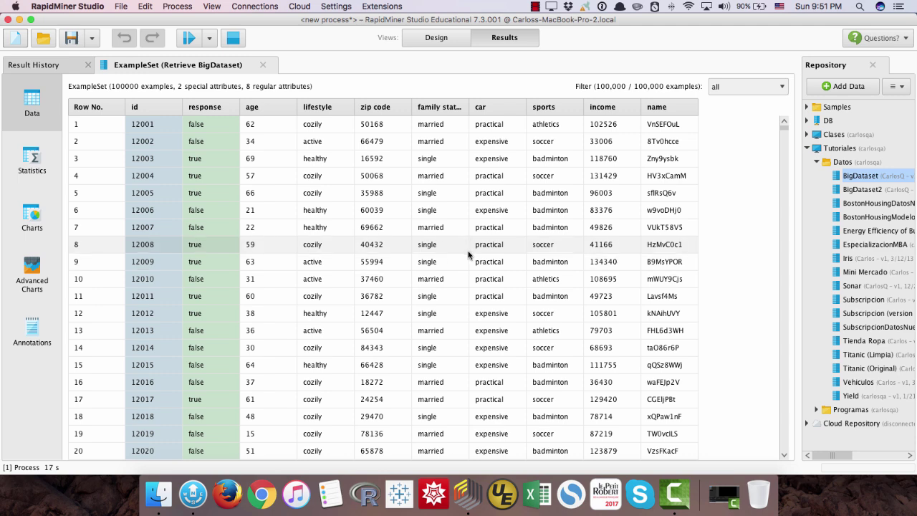
pyautogui.click(437, 38)
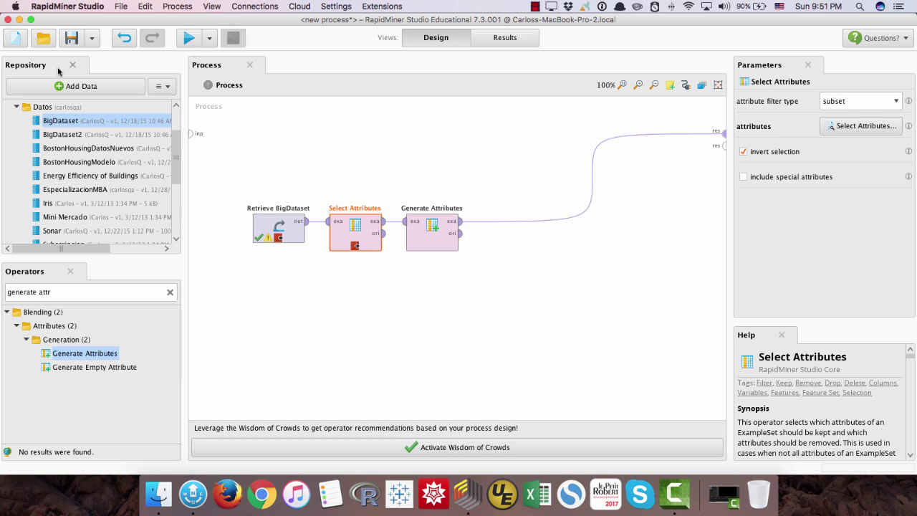
# - Search the operators for "nominal to num" and insert Nominal to Numerical between Generate Attributes and the process result
pyautogui.tripleClick(73, 289)
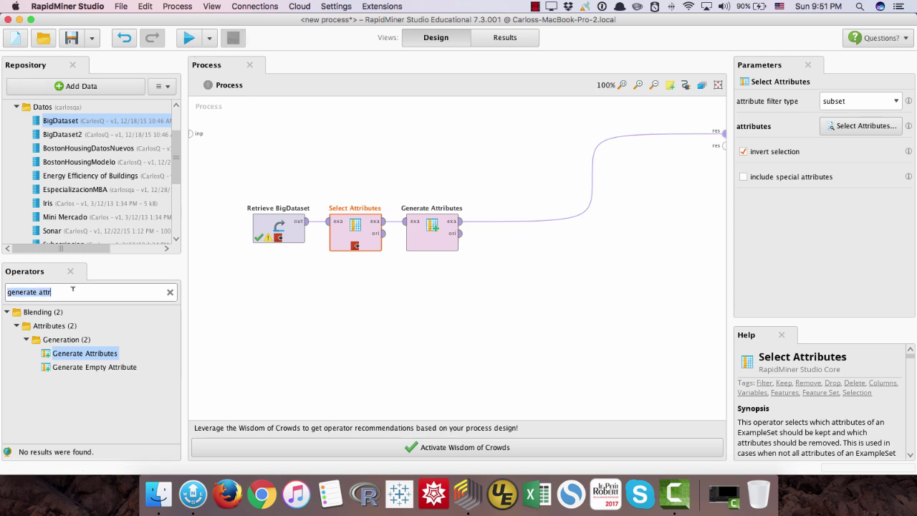
pyautogui.write('nominal to')
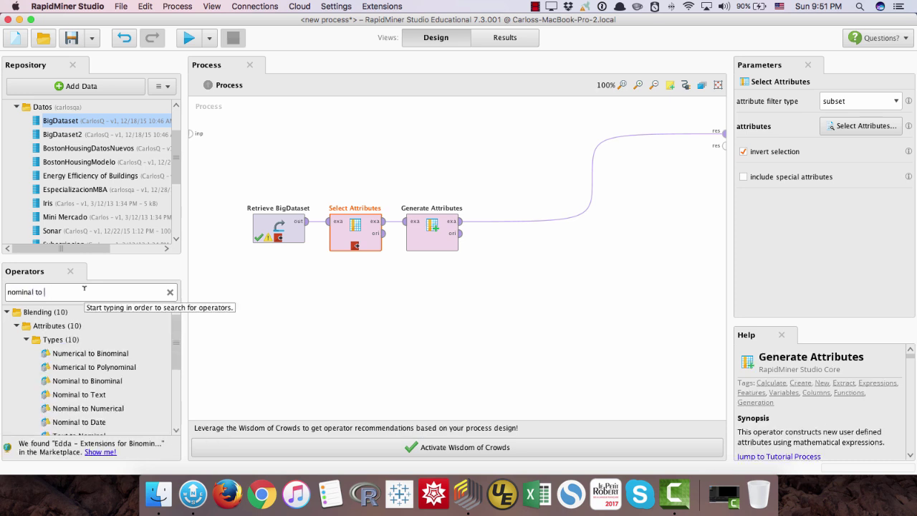
pyautogui.write(' num')
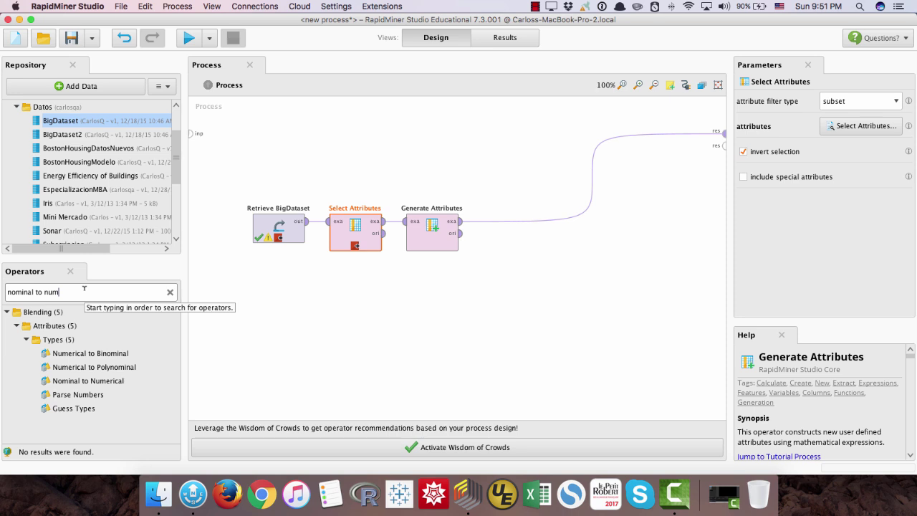
pyautogui.moveTo(76, 378)
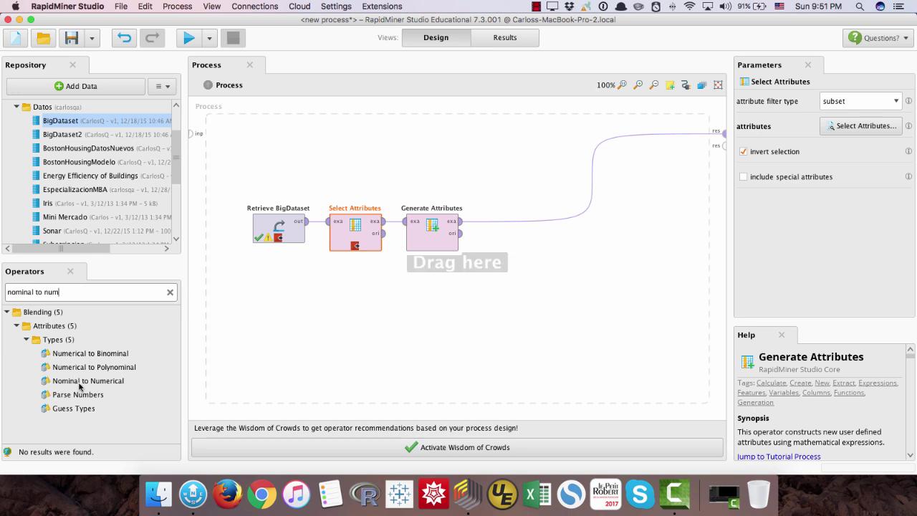
pyautogui.moveTo(78, 383); pyautogui.dragTo(532, 224)
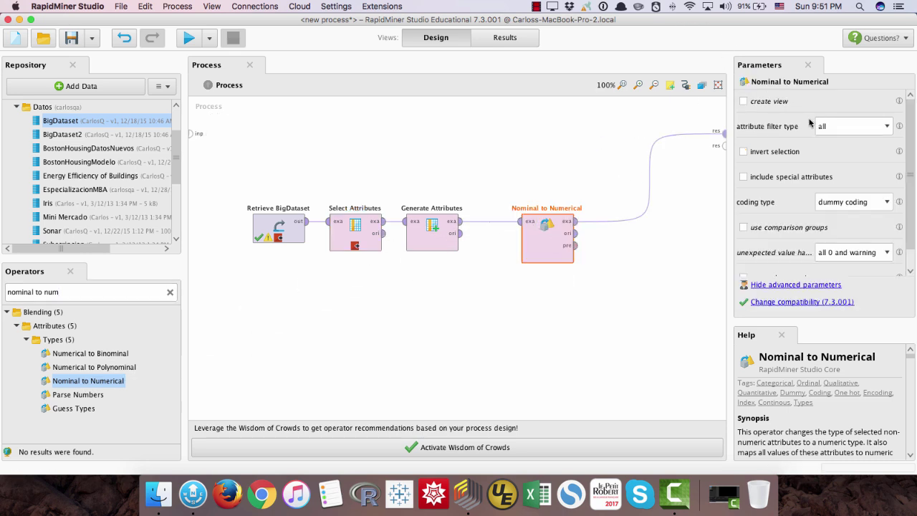
# - Set the Nominal to Numerical filter type to single with the attribute family status
pyautogui.click(888, 131)
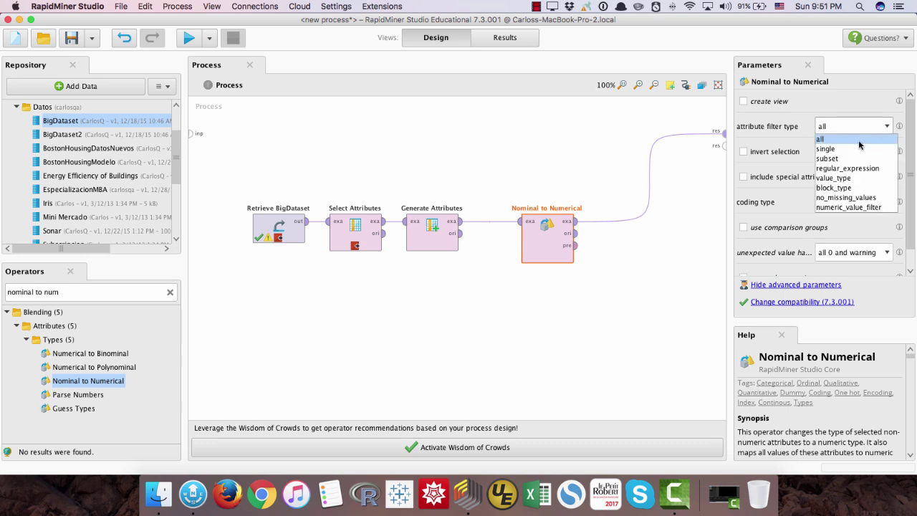
pyautogui.click(859, 146)
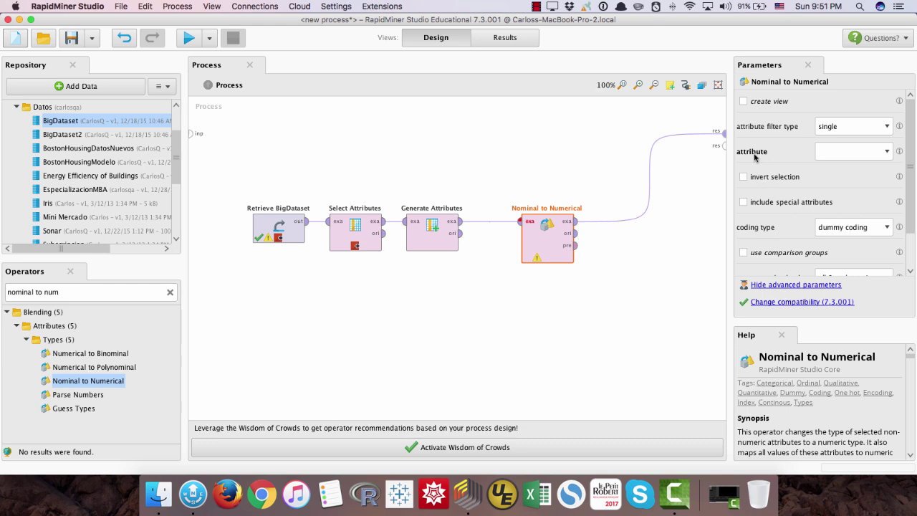
pyautogui.click(887, 151)
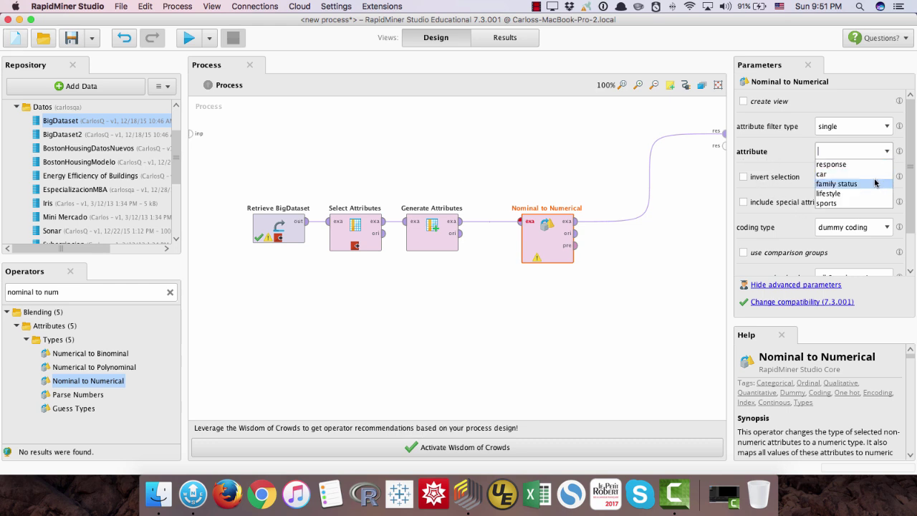
pyautogui.click(871, 185)
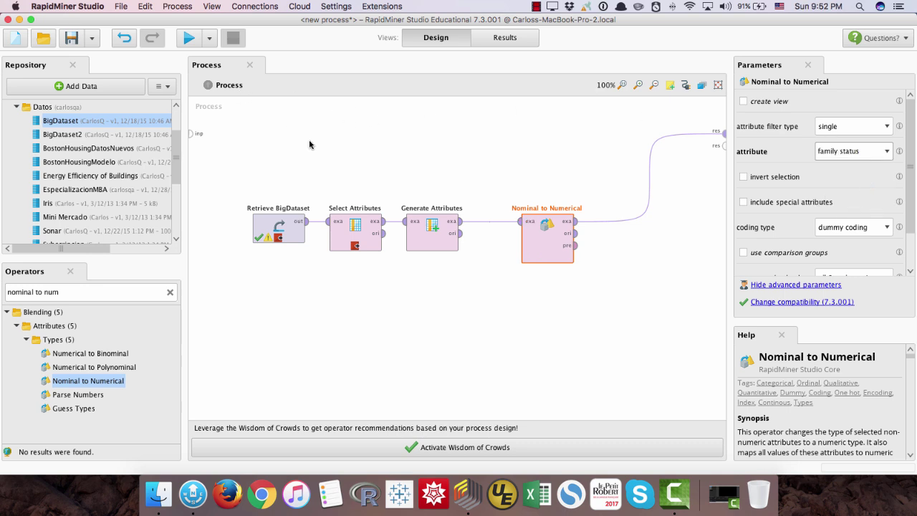
# - Set a breakpoint after the Generate Attributes operator
pyautogui.click(415, 235)
pyautogui.rightClick(415, 235)
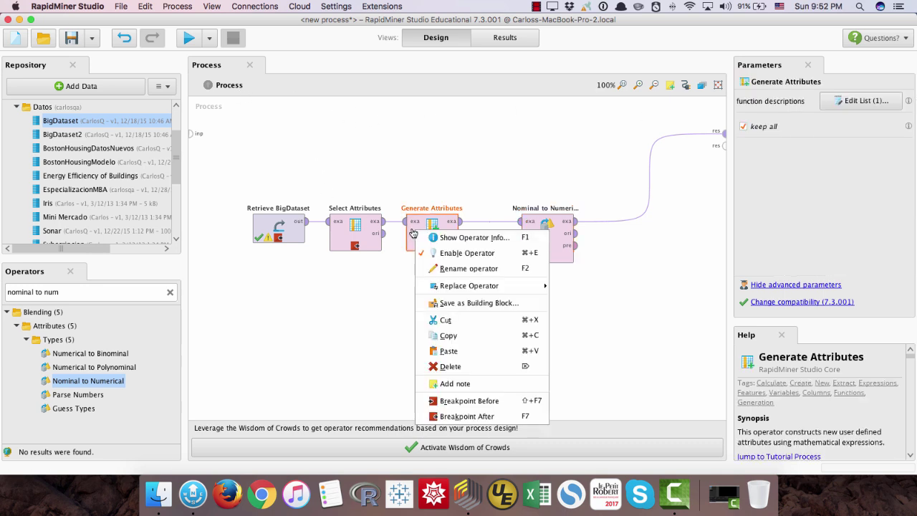
pyautogui.click(484, 391)
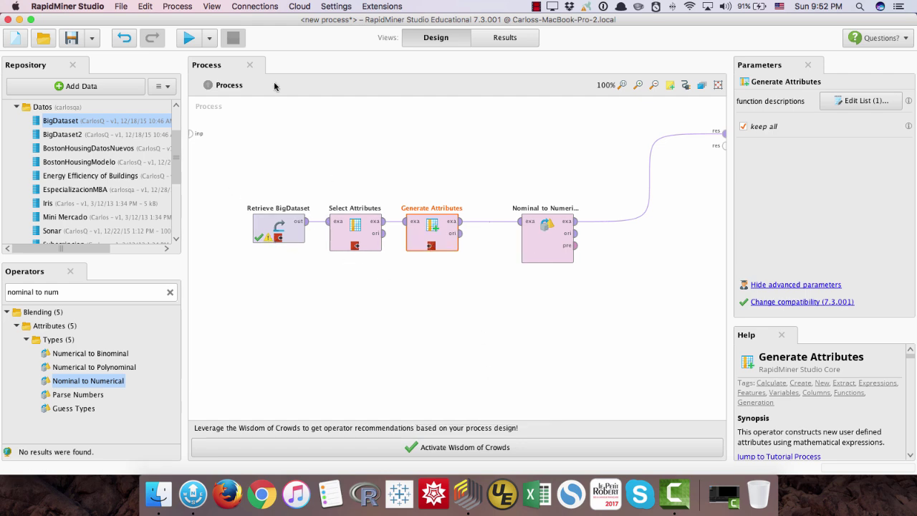
# - Run the process and resume from each breakpoint, examining the data through to the Nominal to Numerical result
pyautogui.click(189, 39)
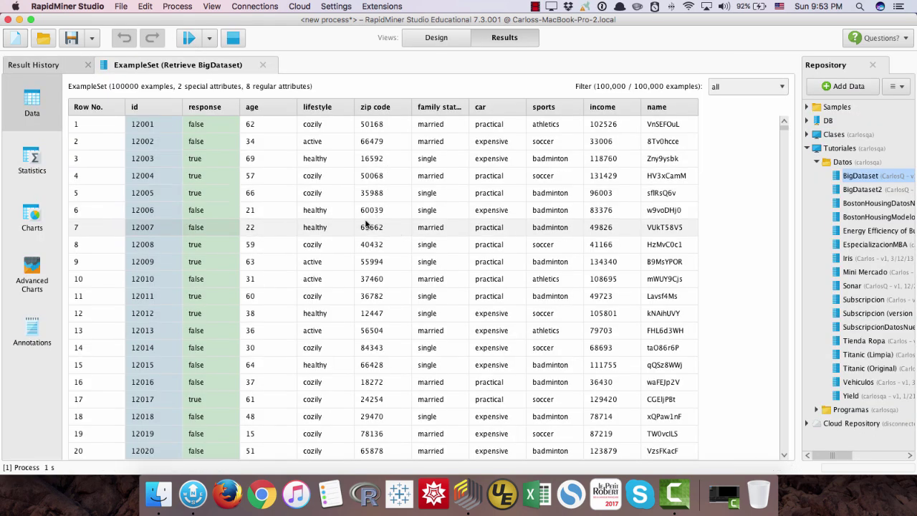
pyautogui.click(189, 40)
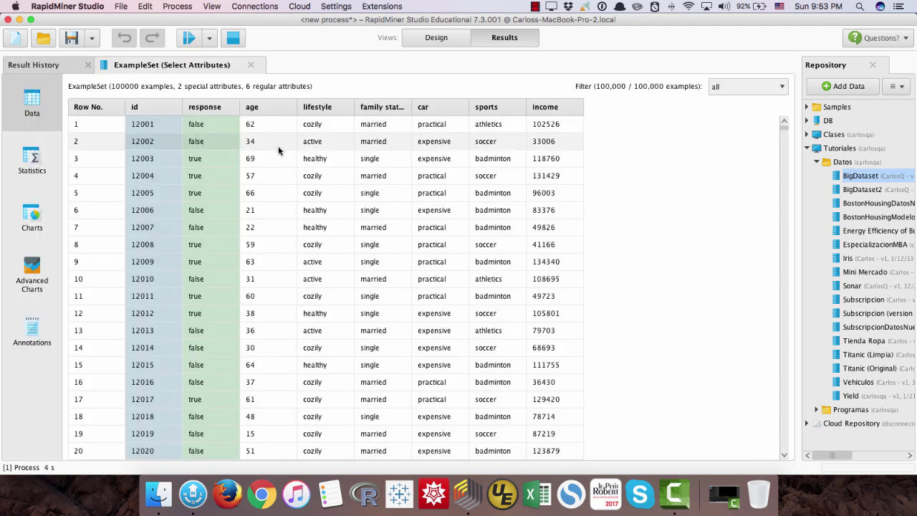
pyautogui.click(189, 39)
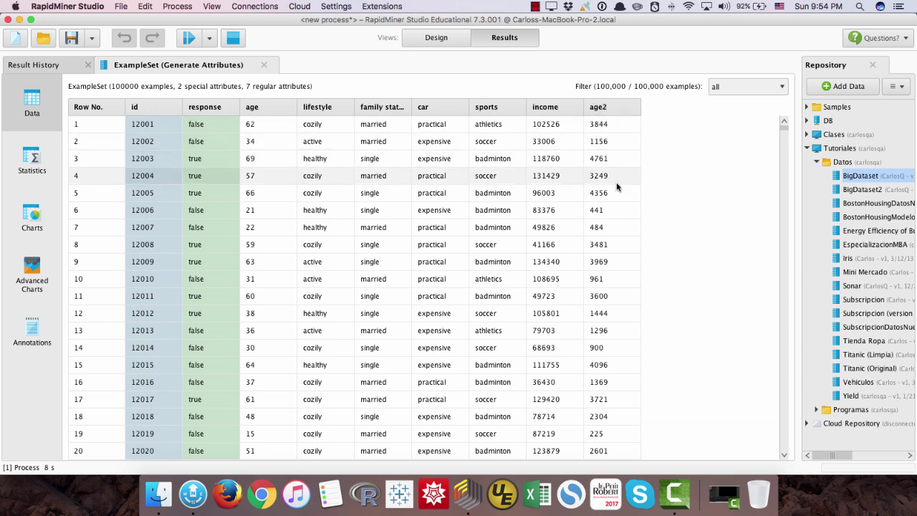
pyautogui.click(181, 37)
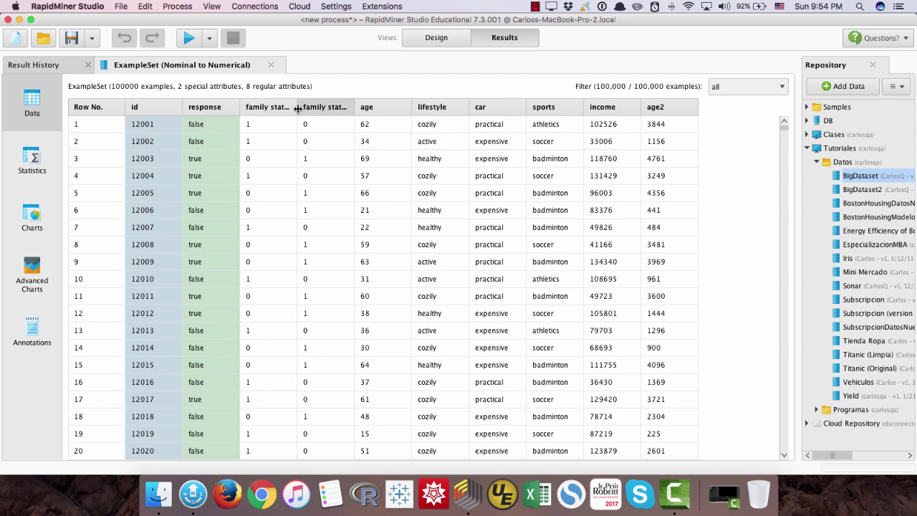
# - Widen the two family status dummy columns until their full names can be read
pyautogui.moveTo(296, 107); pyautogui.dragTo(318, 109)
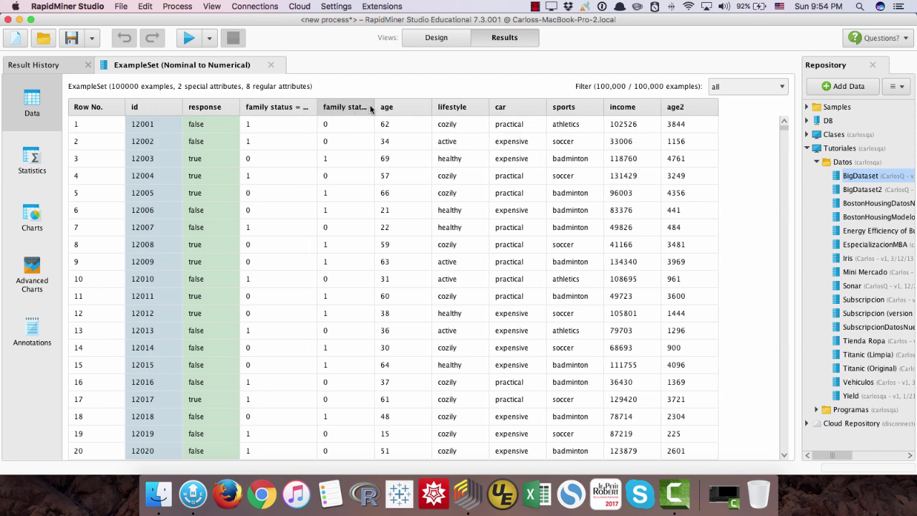
pyautogui.moveTo(374, 107); pyautogui.dragTo(429, 107)
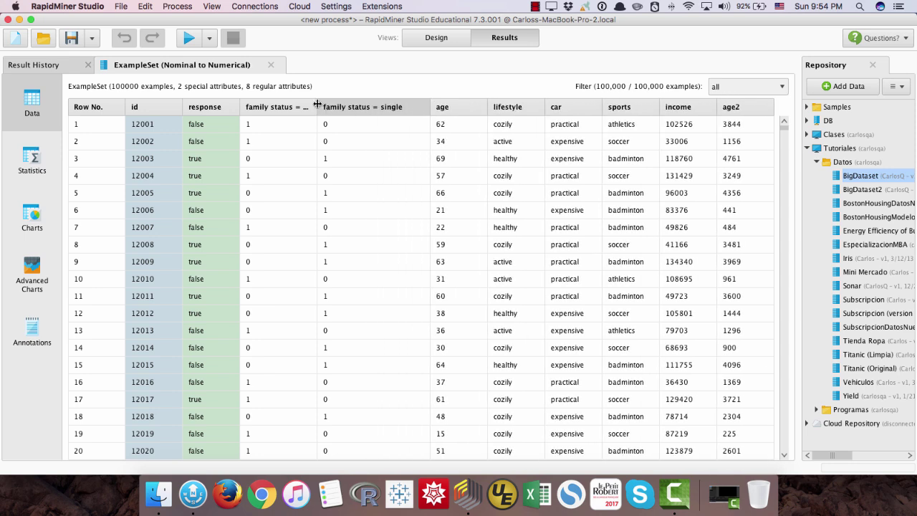
pyautogui.moveTo(317, 107); pyautogui.dragTo(355, 106)
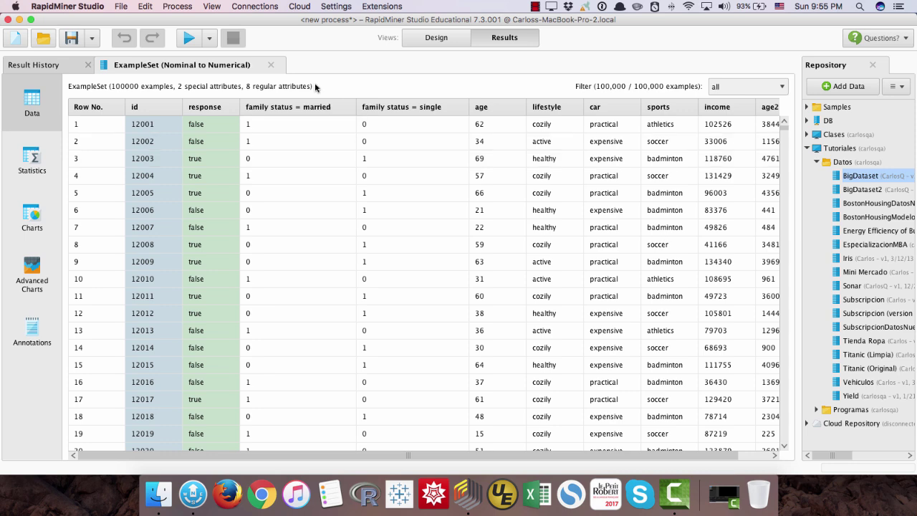
# - Return to the process design and set the Nominal to Numerical attribute filter type to all
pyautogui.click(438, 39)
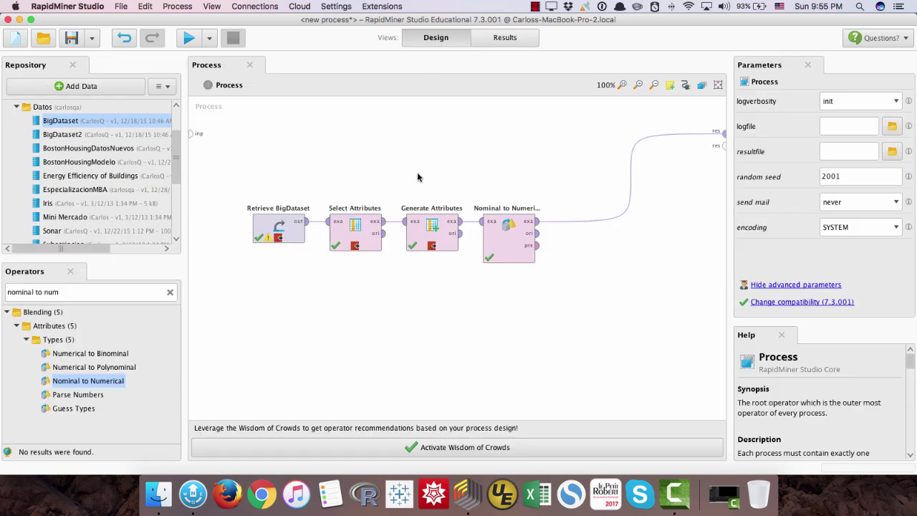
pyautogui.click(514, 249)
pyautogui.scroll(-2, 852, 146)
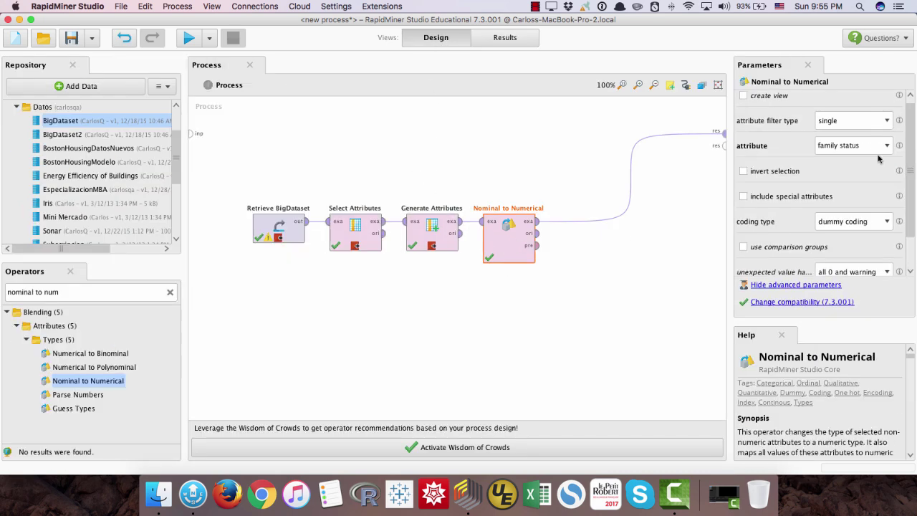
pyautogui.scroll(2, 881, 136)
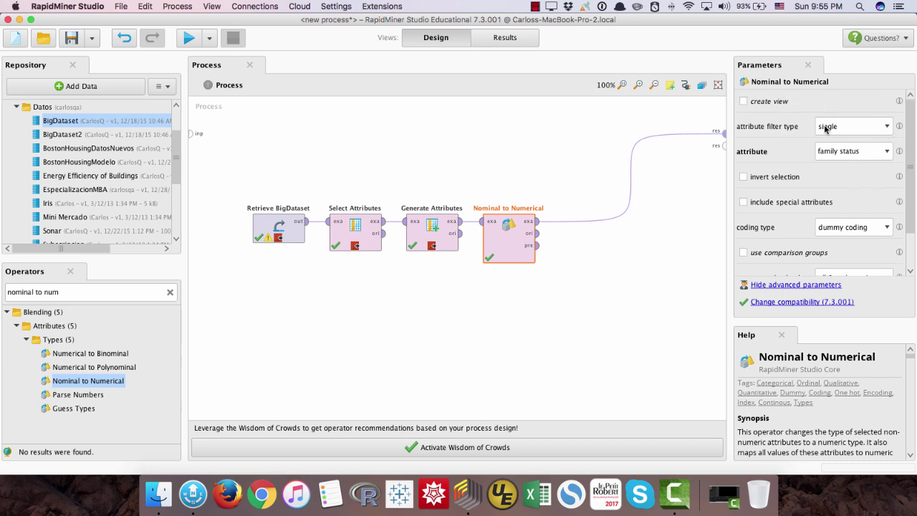
pyautogui.click(885, 151)
pyautogui.click(886, 151)
pyautogui.click(886, 126)
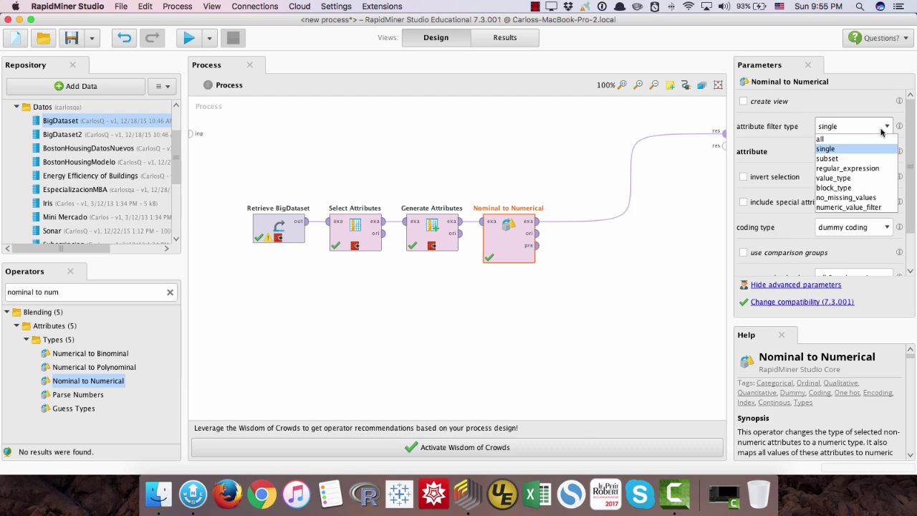
pyautogui.click(874, 139)
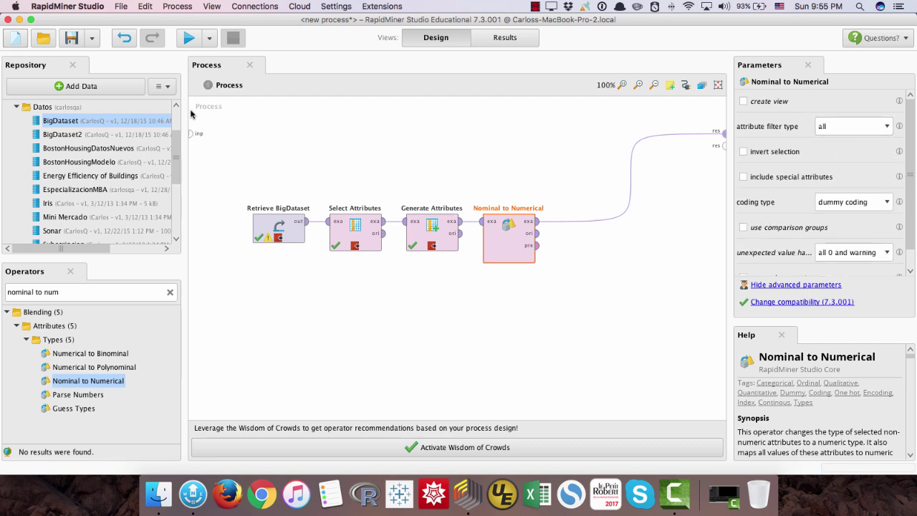
# - Rerun the process with all nominal attributes converted, resuming from each breakpoint until the final result
pyautogui.click(187, 39)
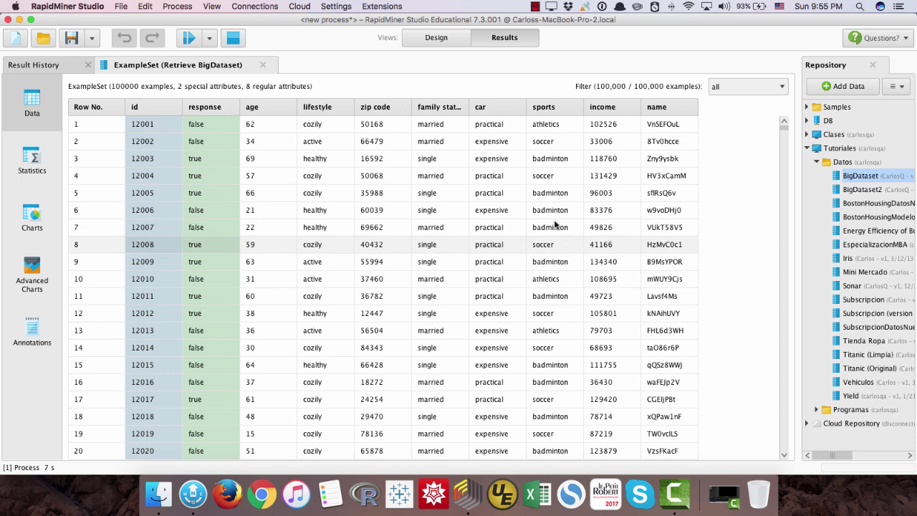
pyautogui.click(186, 39)
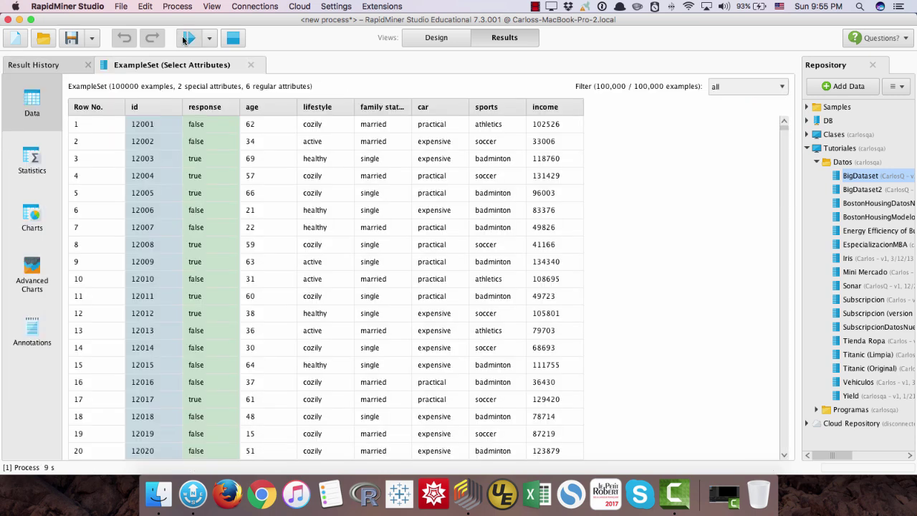
pyautogui.click(185, 39)
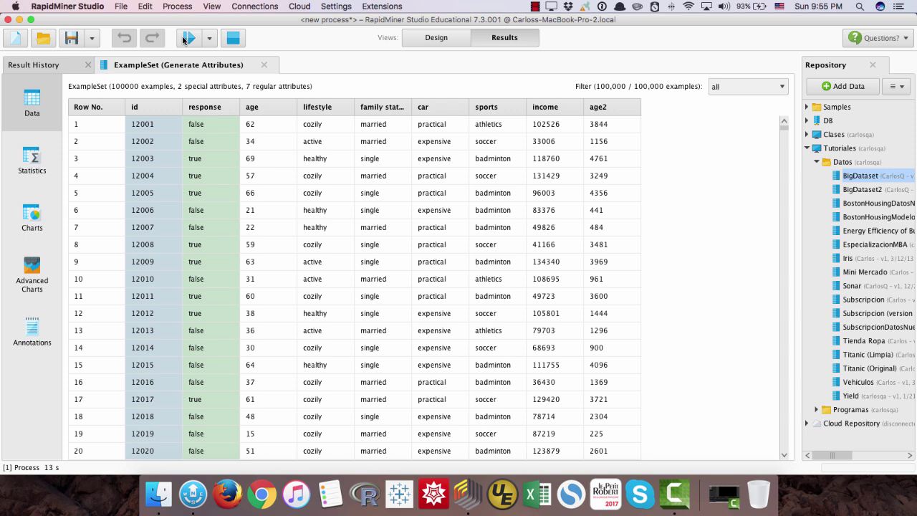
pyautogui.click(184, 39)
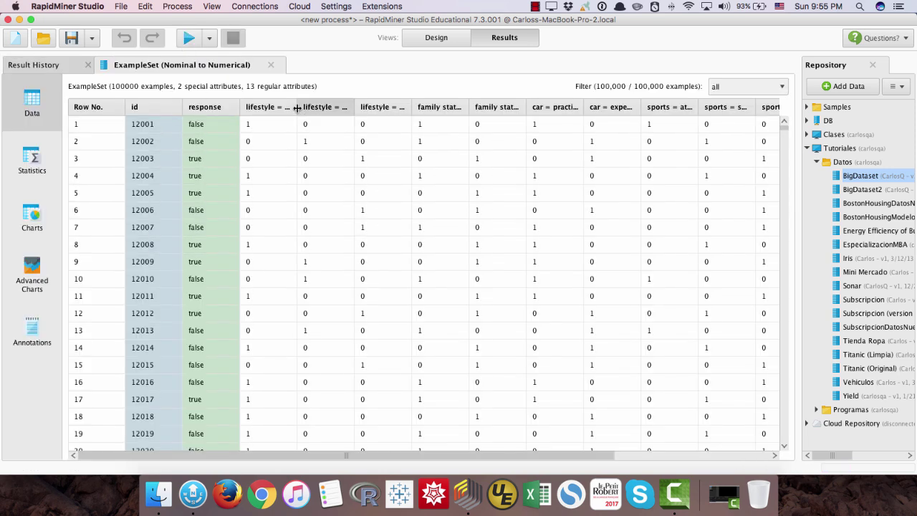
# - Widen the lifestyle and family status dummy columns in the result to read their full names
pyautogui.moveTo(297, 109); pyautogui.dragTo(333, 109)
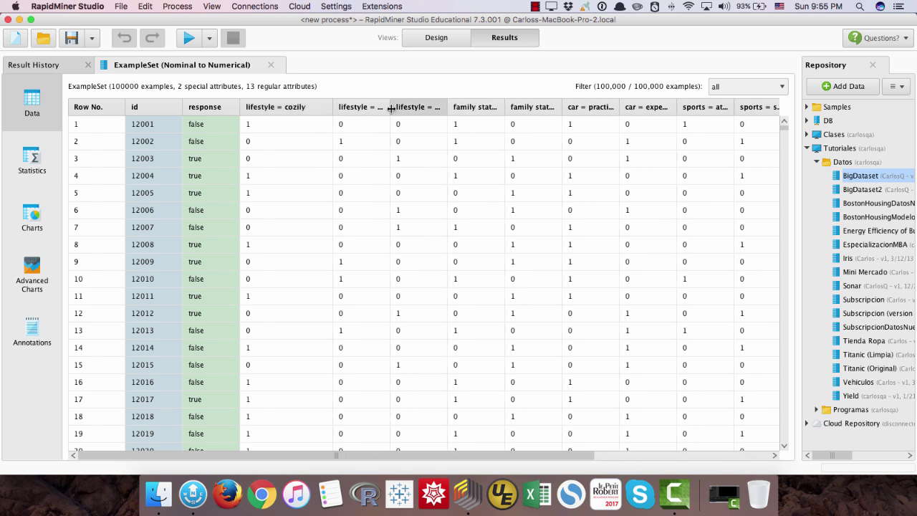
pyautogui.moveTo(390, 108); pyautogui.dragTo(414, 108)
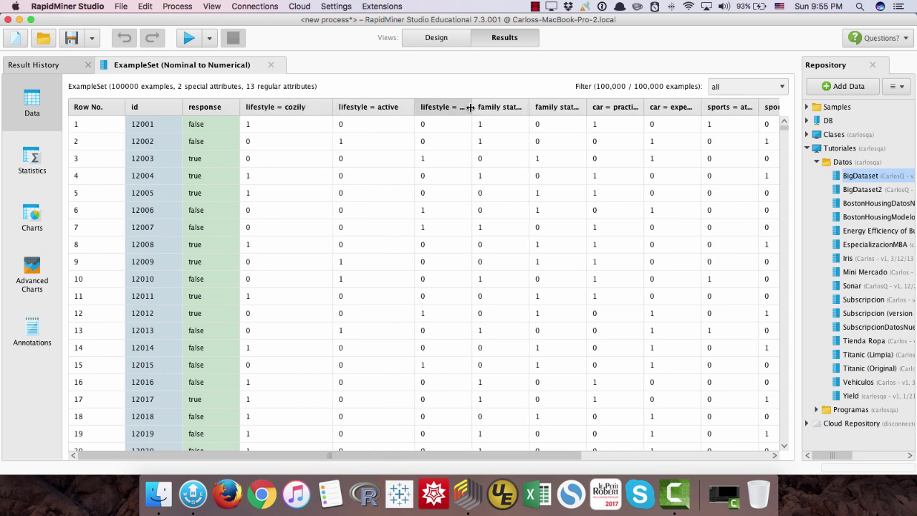
pyautogui.moveTo(471, 108); pyautogui.dragTo(494, 108)
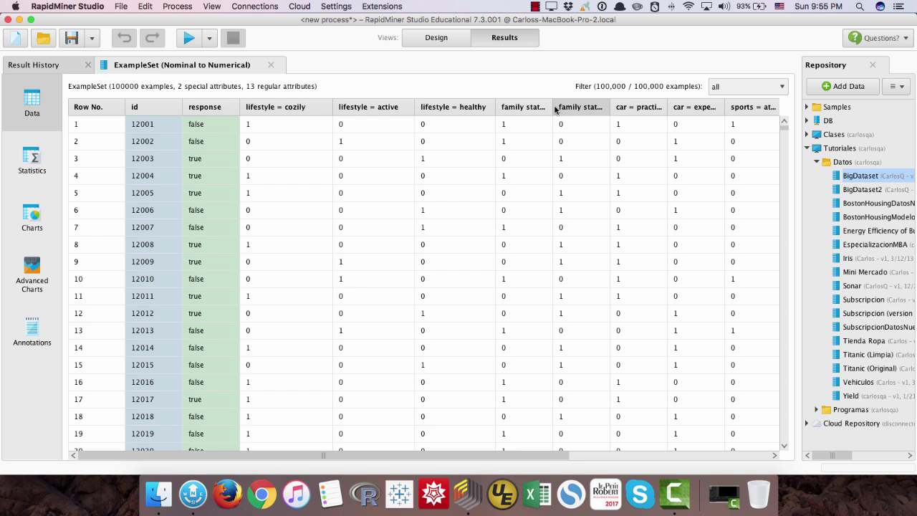
pyautogui.moveTo(552, 107); pyautogui.dragTo(602, 107)
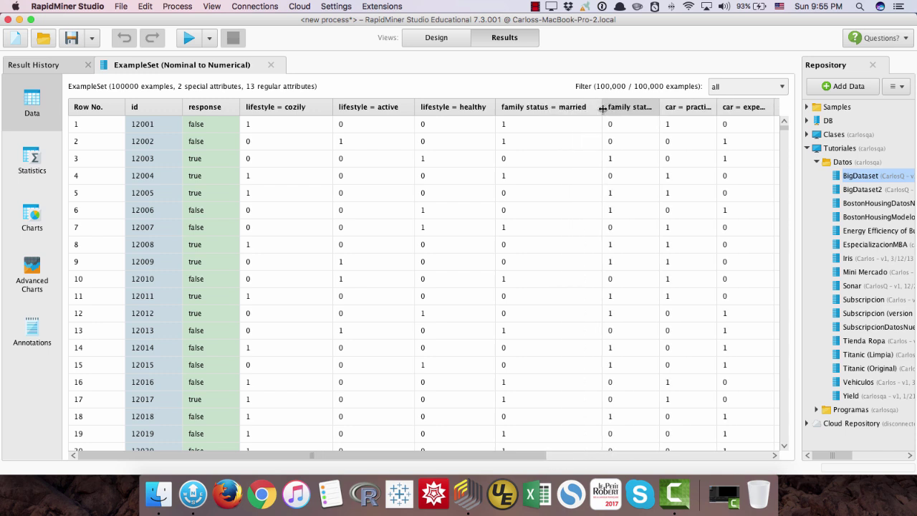
pyautogui.moveTo(660, 107); pyautogui.dragTo(702, 108)
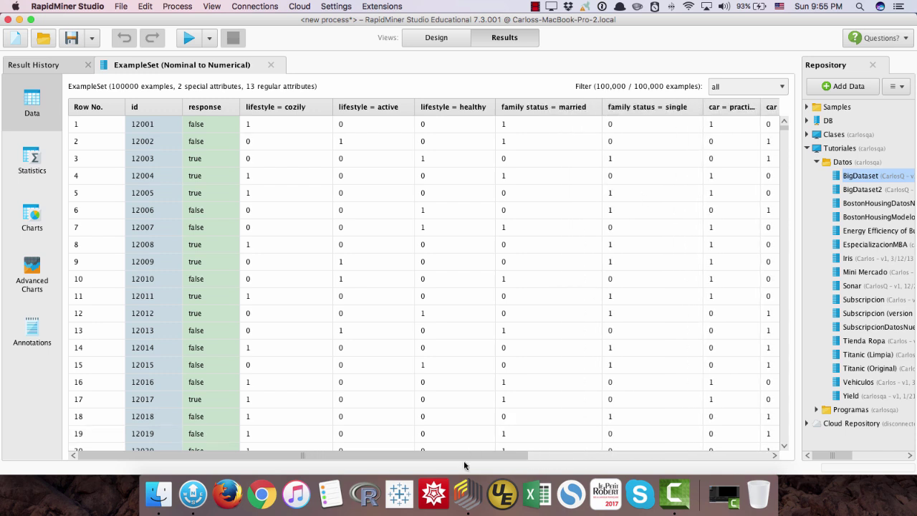
# - Widen the car and sports dummy columns to read their full names, and return to the first columns
pyautogui.moveTo(467, 458); pyautogui.dragTo(645, 457)
pyautogui.moveTo(466, 108); pyautogui.dragTo(509, 109)
pyautogui.moveTo(565, 107); pyautogui.dragTo(609, 110)
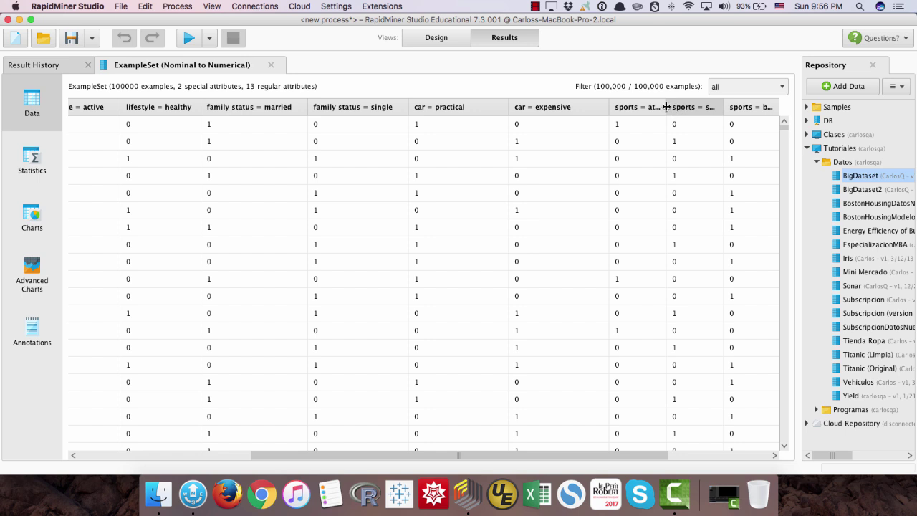
pyautogui.moveTo(666, 107); pyautogui.dragTo(689, 107)
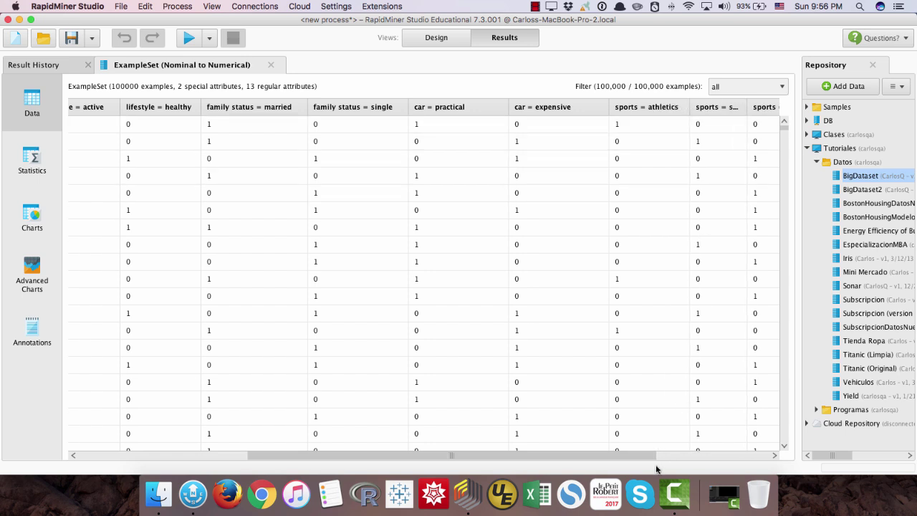
pyautogui.hscroll(5, 641, 458)
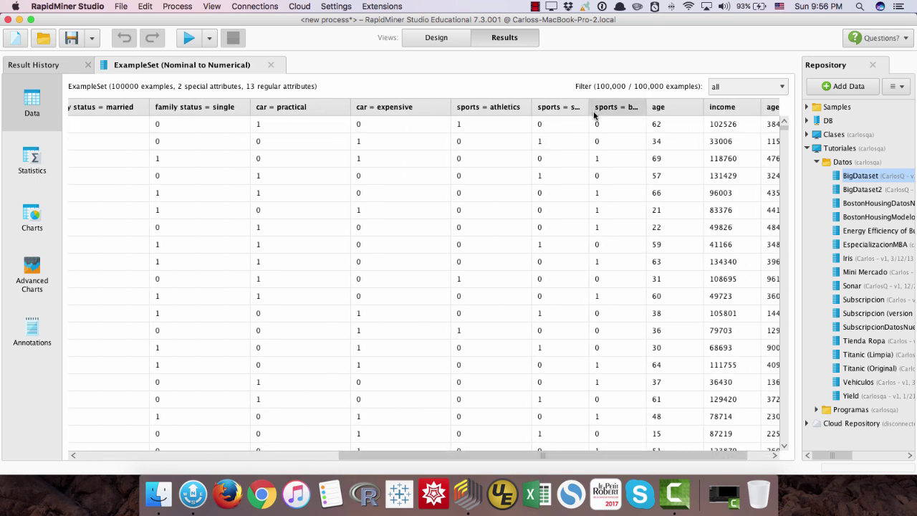
pyautogui.moveTo(589, 107); pyautogui.dragTo(620, 107)
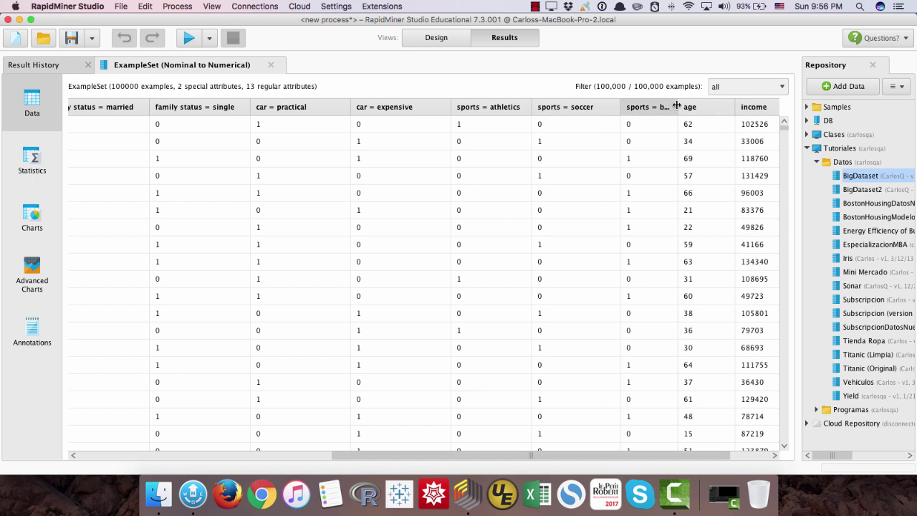
pyautogui.moveTo(678, 107); pyautogui.dragTo(711, 106)
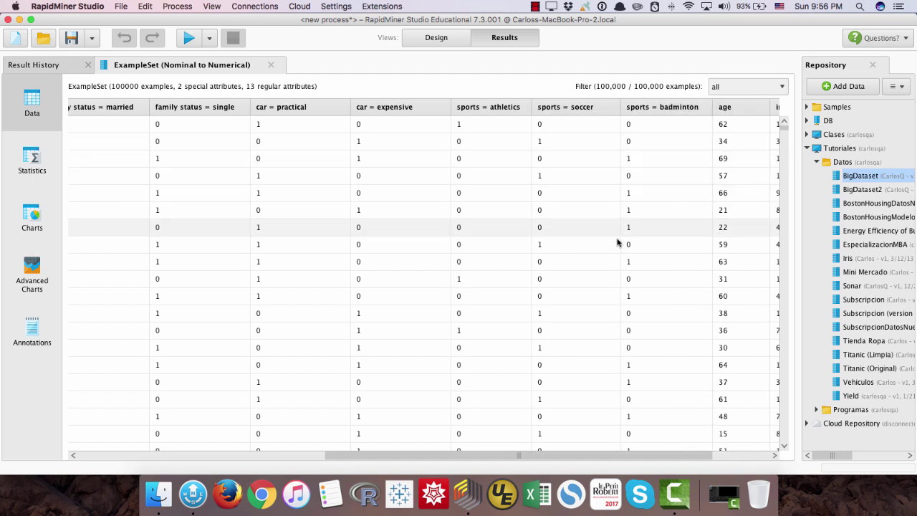
pyautogui.moveTo(517, 456); pyautogui.dragTo(224, 464)
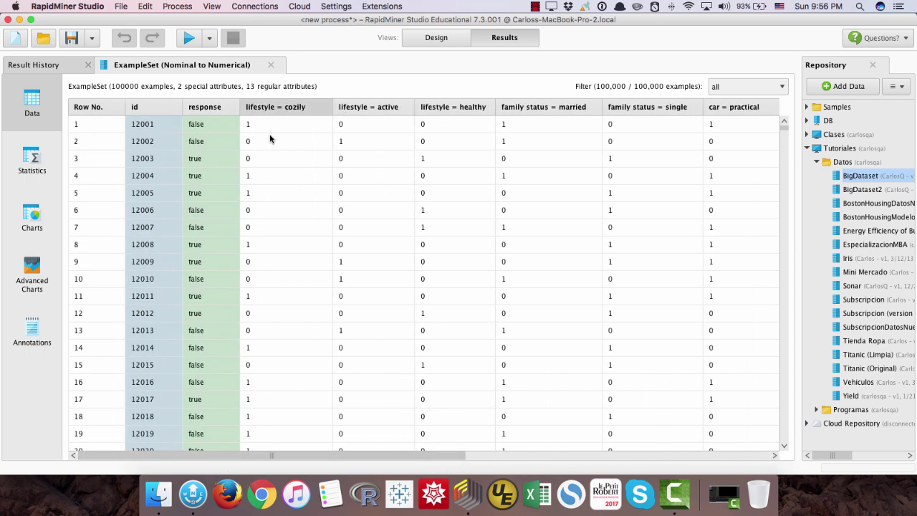
# - Examine the attribute statistics of the converted example set, checking the type of every attribute from id to age2
pyautogui.click(51, 165)
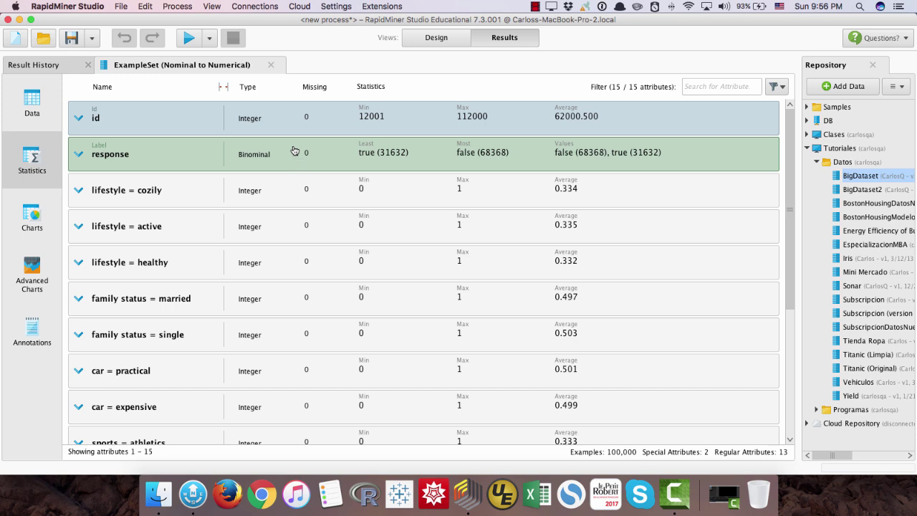
pyautogui.scroll(-5, 283, 184)
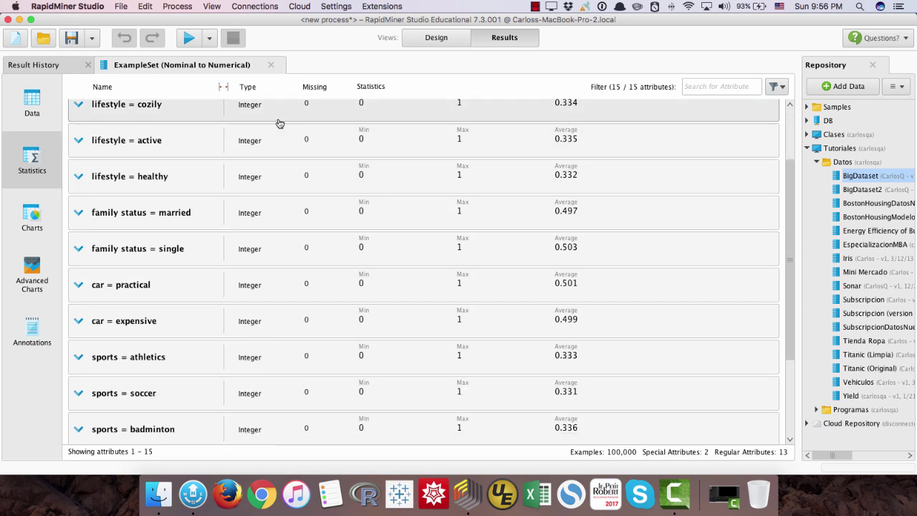
pyautogui.scroll(-3, 278, 132)
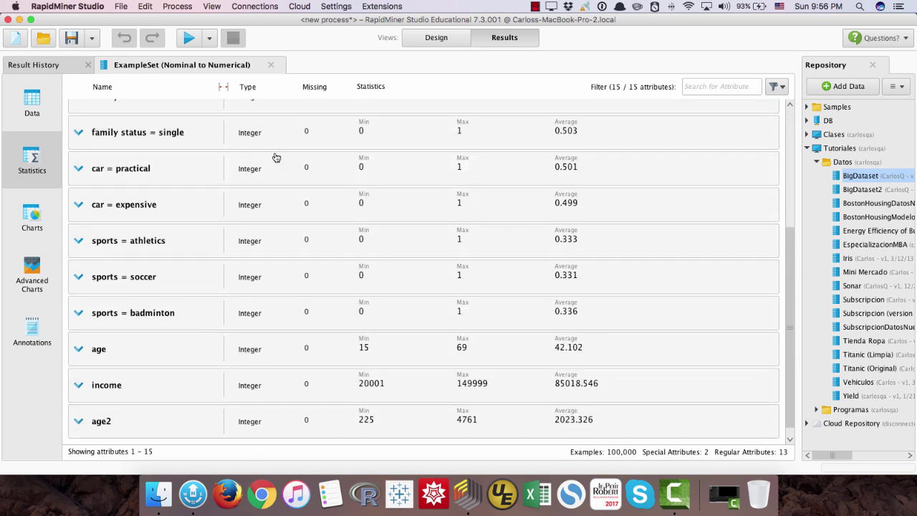
pyautogui.scroll(8, 278, 143)
pyautogui.scroll(1, 280, 176)
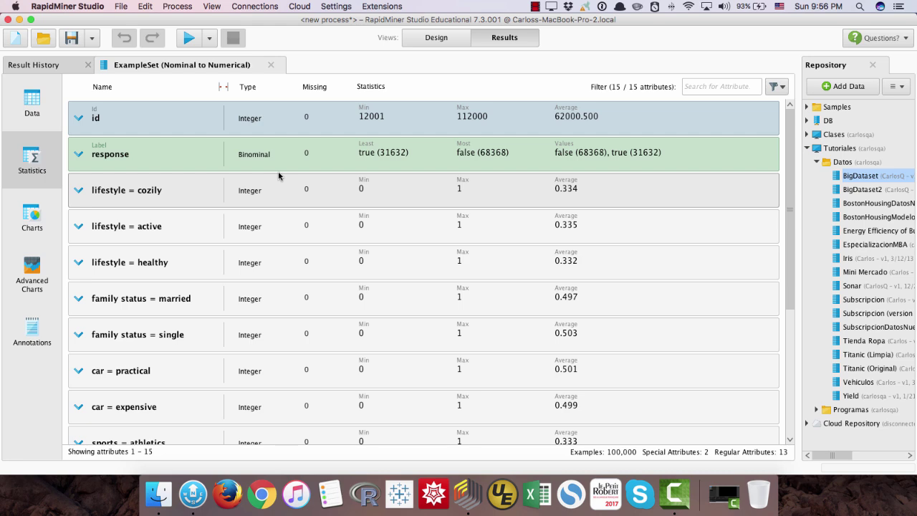
# - Return to the process design and add a Store operator between Nominal to Numerical and the process result
pyautogui.click(436, 37)
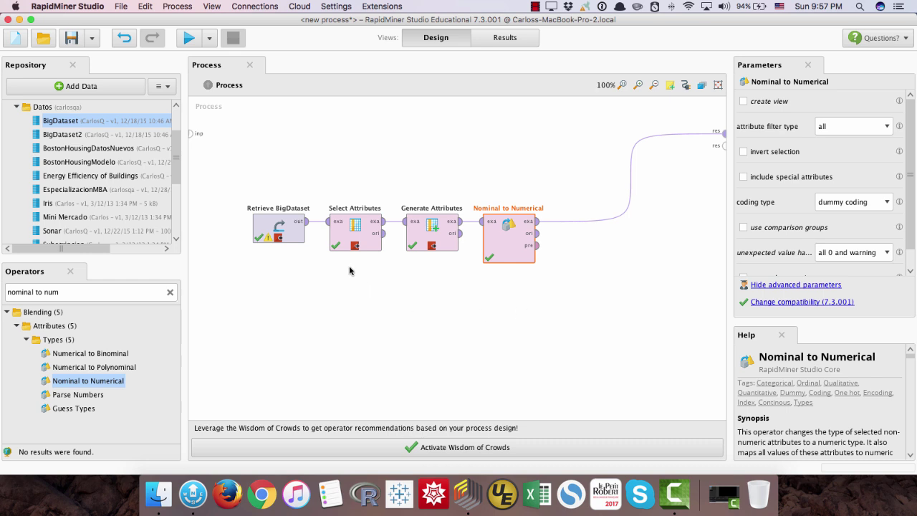
pyautogui.click(66, 291)
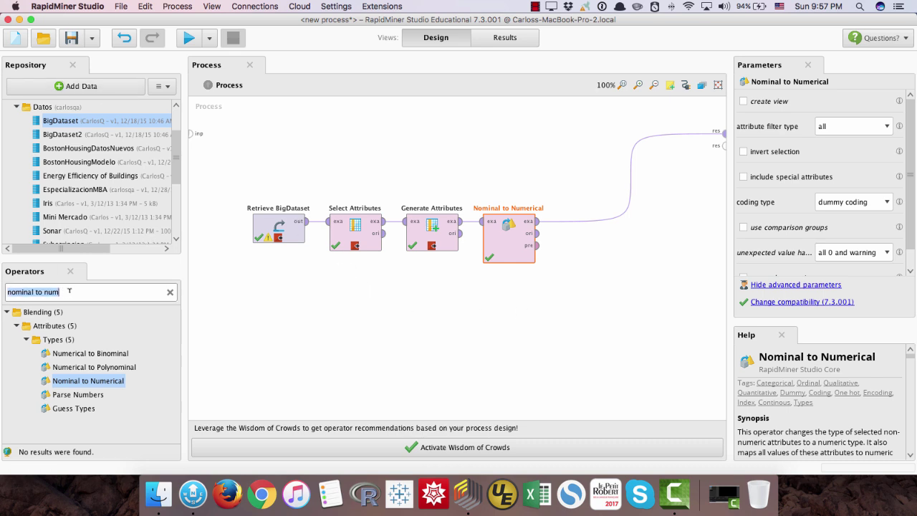
pyautogui.write('tore')
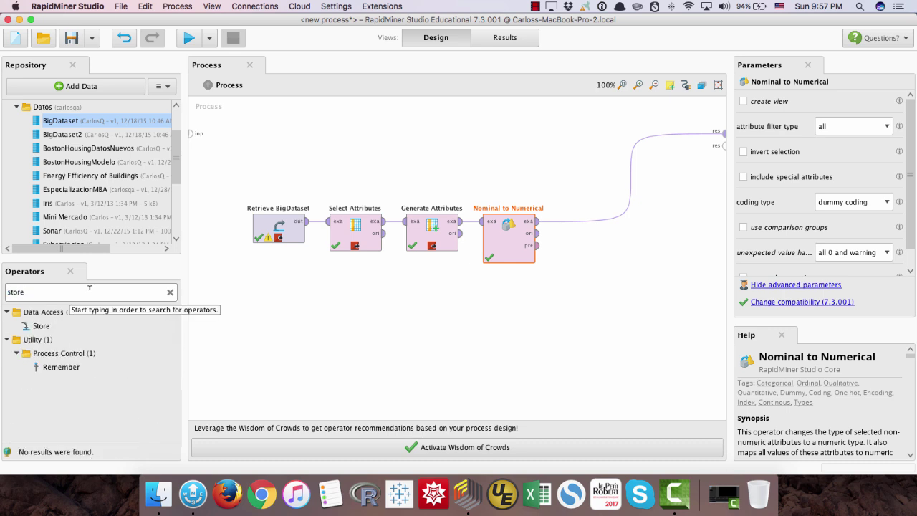
pyautogui.moveTo(41, 326); pyautogui.dragTo(599, 220)
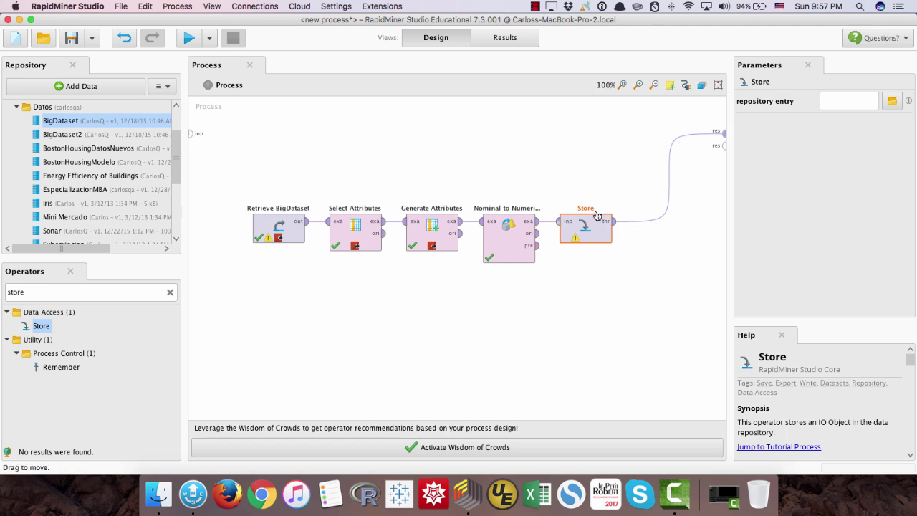
# - Set the Store operator's repository entry to BigDataset3 in the Clases repository
pyautogui.click(892, 102)
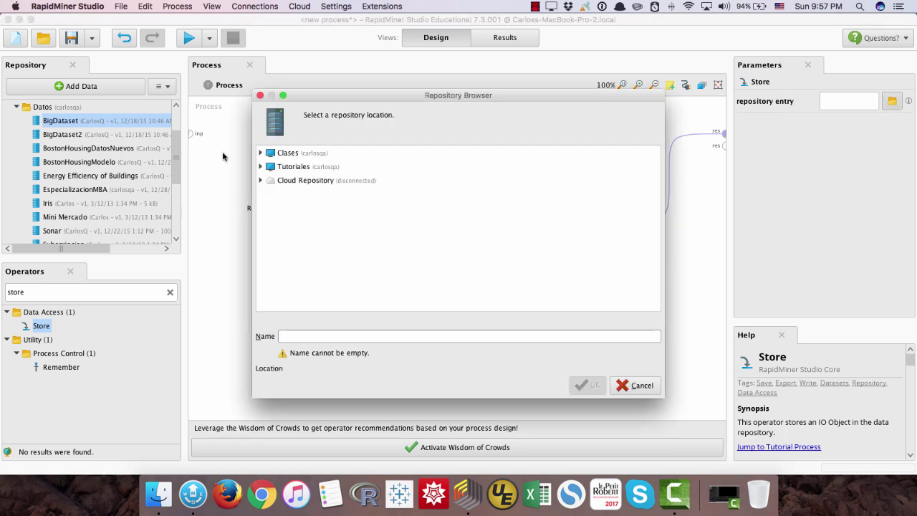
pyautogui.click(272, 153)
pyautogui.click(302, 334)
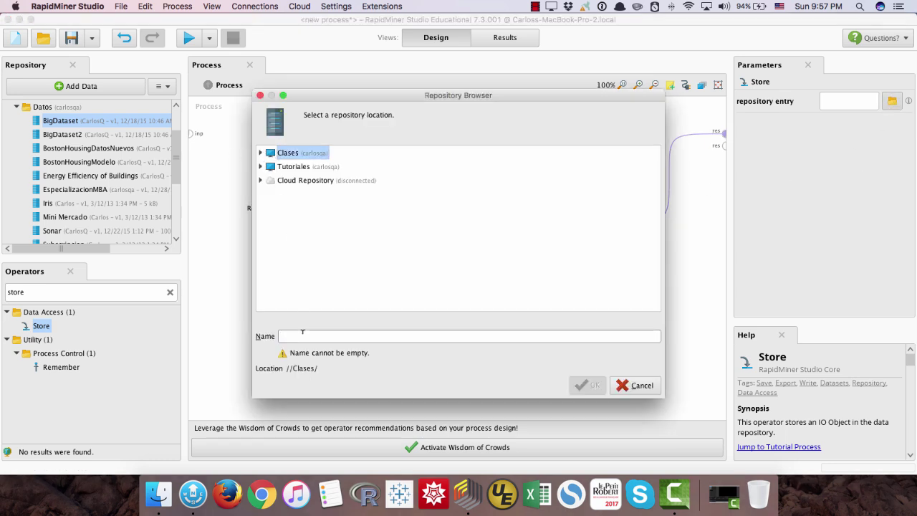
pyautogui.write('BigDataset3')
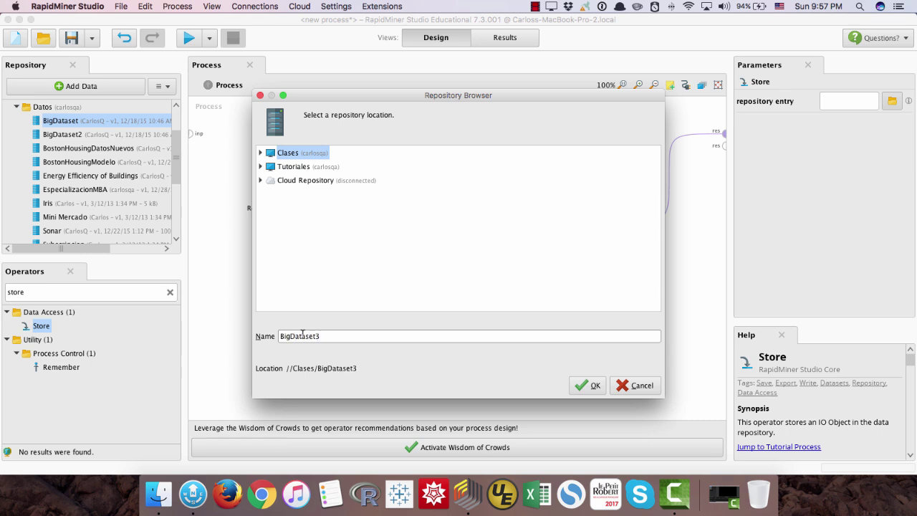
pyautogui.click(585, 385)
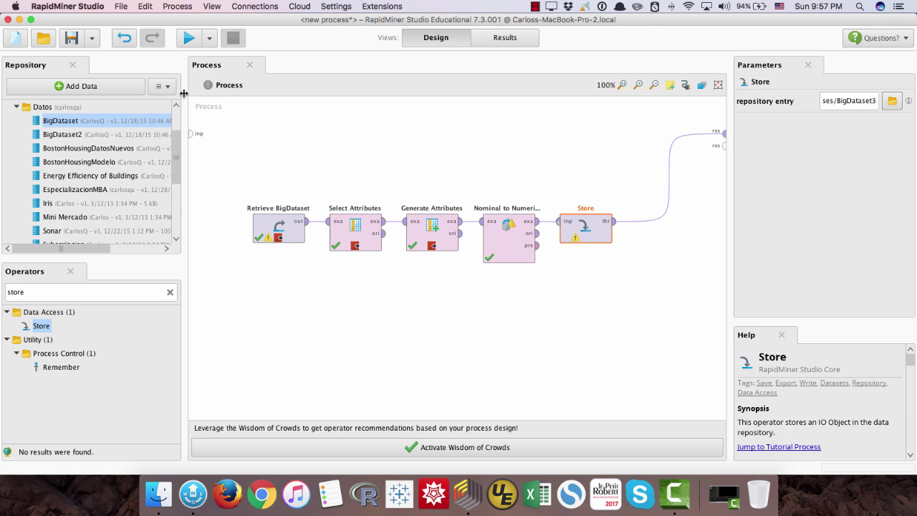
# - Remove the breakpoints from the Retrieve BigDataset, Select Attributes and Generate Attributes operators
pyautogui.rightClick(269, 229)
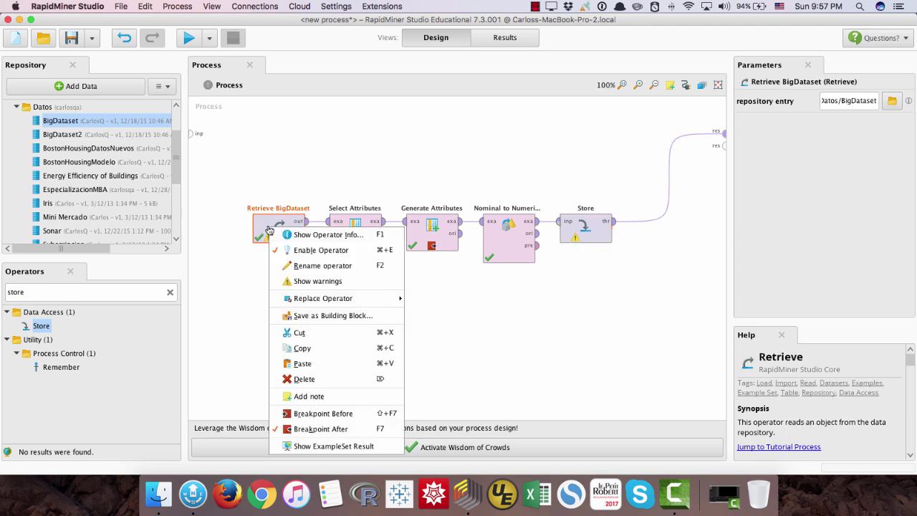
pyautogui.click(341, 414)
pyautogui.click(356, 220)
pyautogui.rightClick(356, 220)
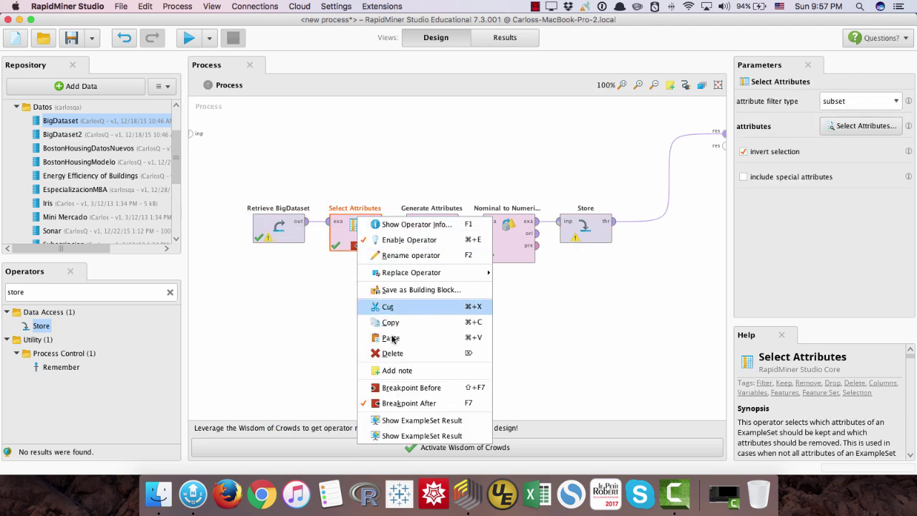
pyautogui.click(406, 387)
pyautogui.click(427, 236)
pyautogui.rightClick(427, 237)
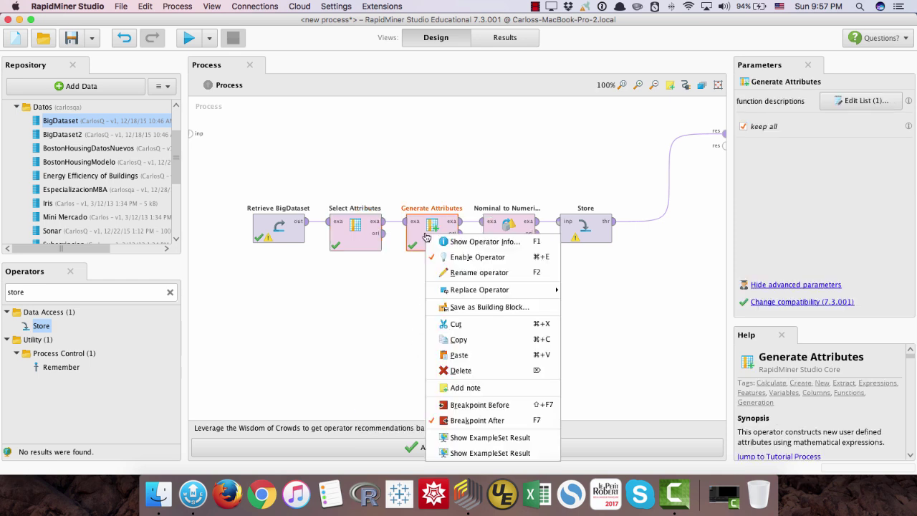
pyautogui.click(478, 404)
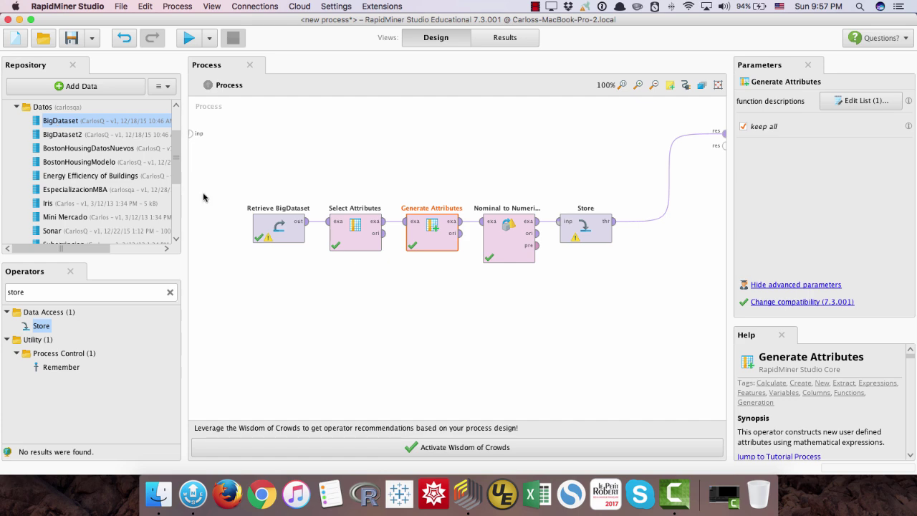
# - Run the process to store the converted data, and expand the Clases repository in the design view to check for BigDataset3
pyautogui.click(189, 39)
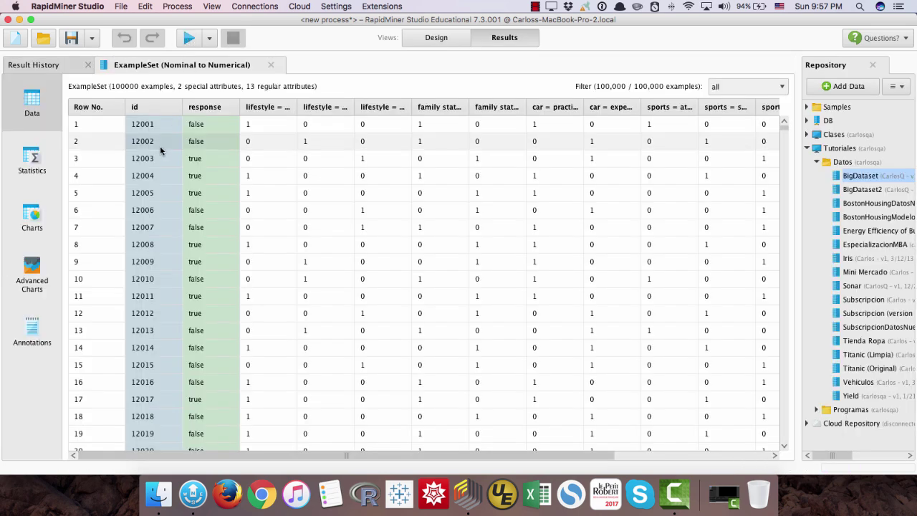
pyautogui.click(454, 38)
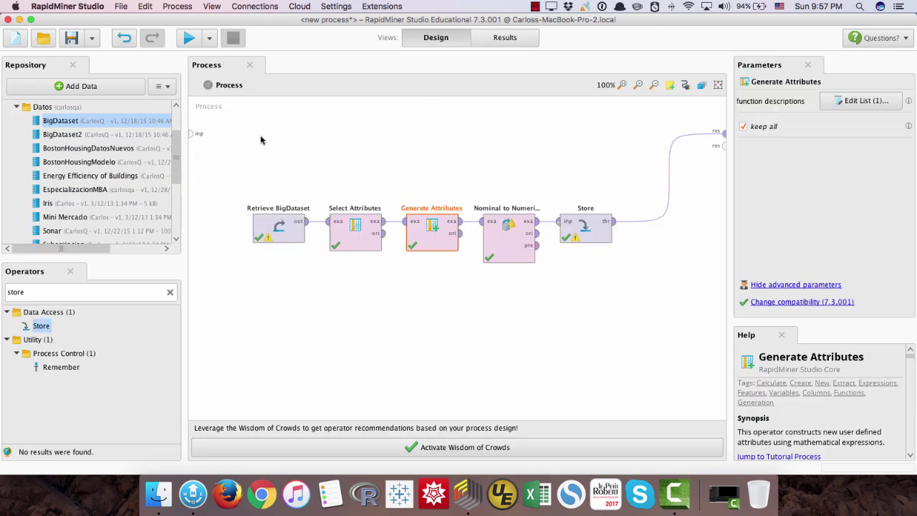
pyautogui.scroll(3, 62, 147)
pyautogui.click(6, 135)
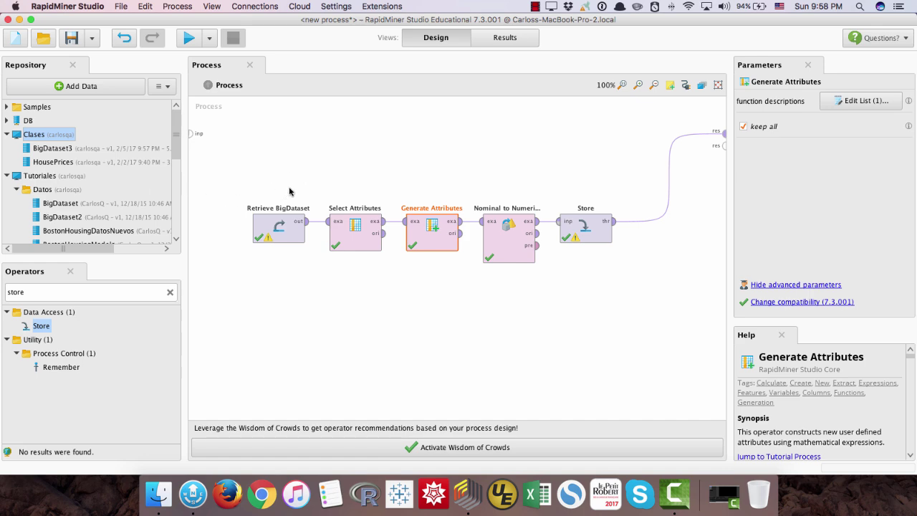
# - Create a new blank process, discarding the unsaved changes to the current one
pyautogui.click(15, 38)
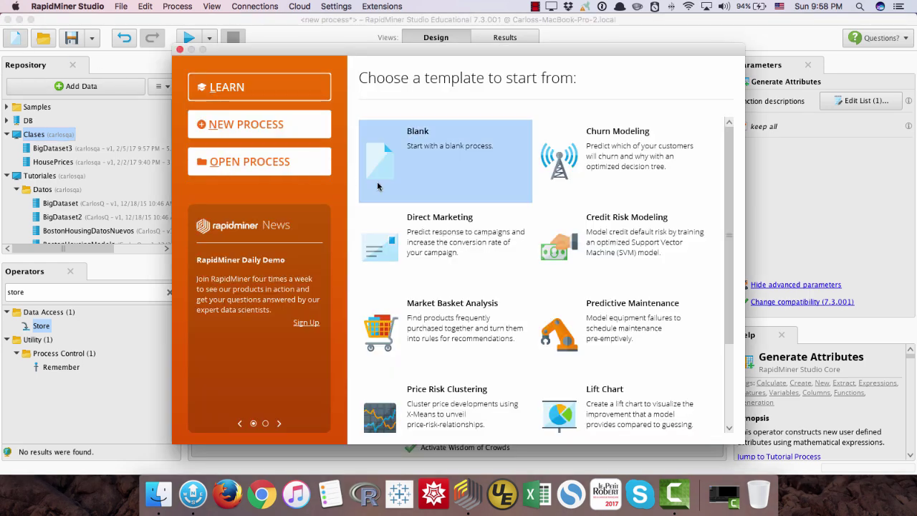
pyautogui.click(378, 186)
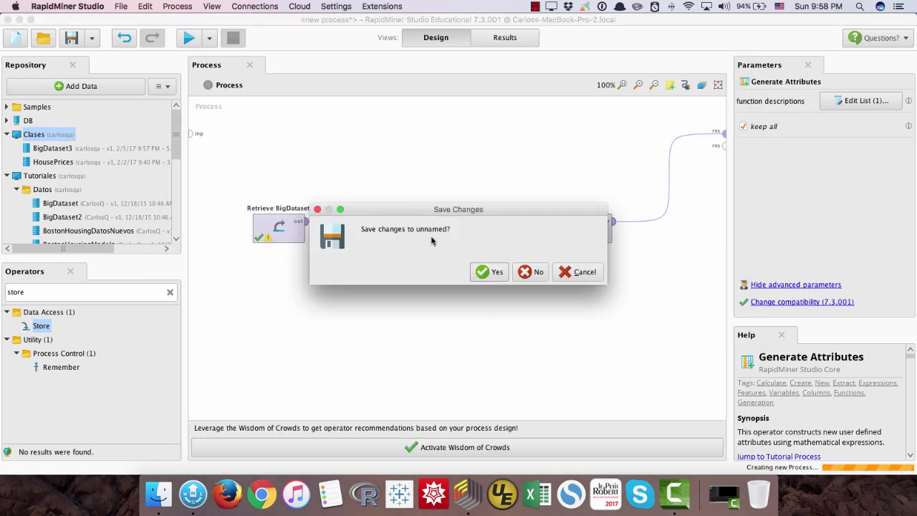
pyautogui.click(514, 272)
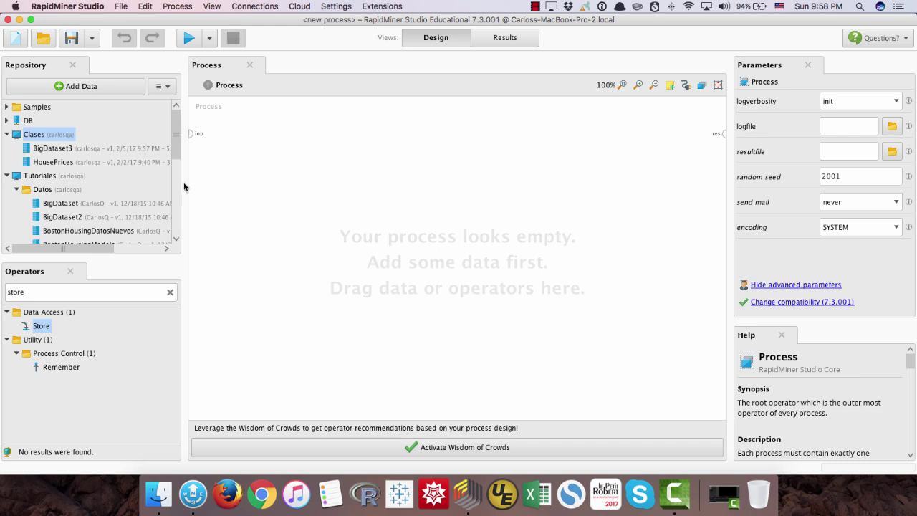
# - Add BigDataset3 from the Clases repository to the blank process, connected to the result output, and run it to view the data
pyautogui.moveTo(56, 153)
pyautogui.mouseDown()
pyautogui.moveTo(169, 167)
pyautogui.moveTo(383, 219)
pyautogui.moveTo(650, 139)
pyautogui.moveTo(721, 133)
pyautogui.mouseUp()
pyautogui.moveTo(356, 228); pyautogui.dragTo(278, 199)
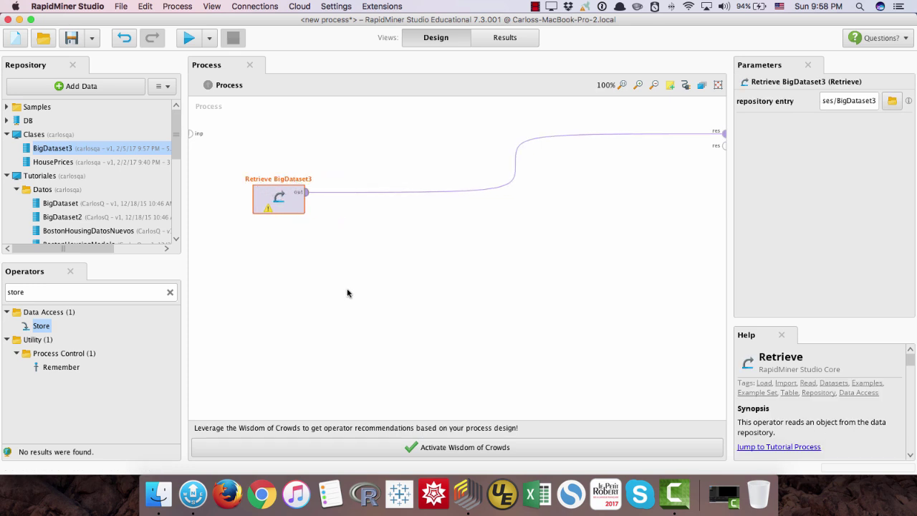
pyautogui.click(190, 40)
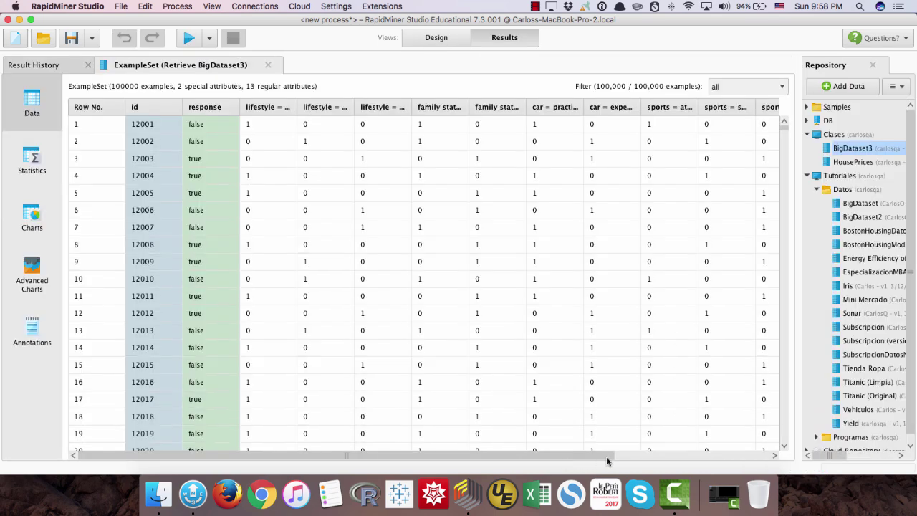
pyautogui.moveTo(596, 456); pyautogui.dragTo(546, 466)
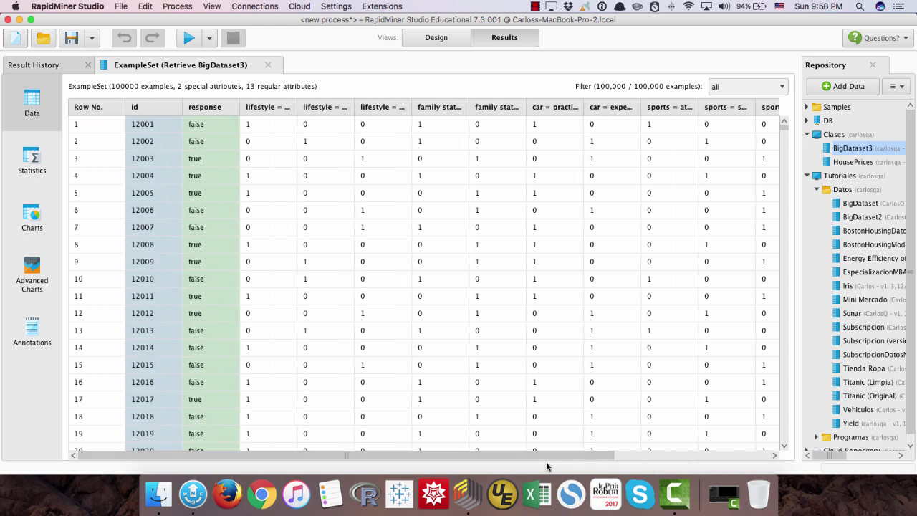